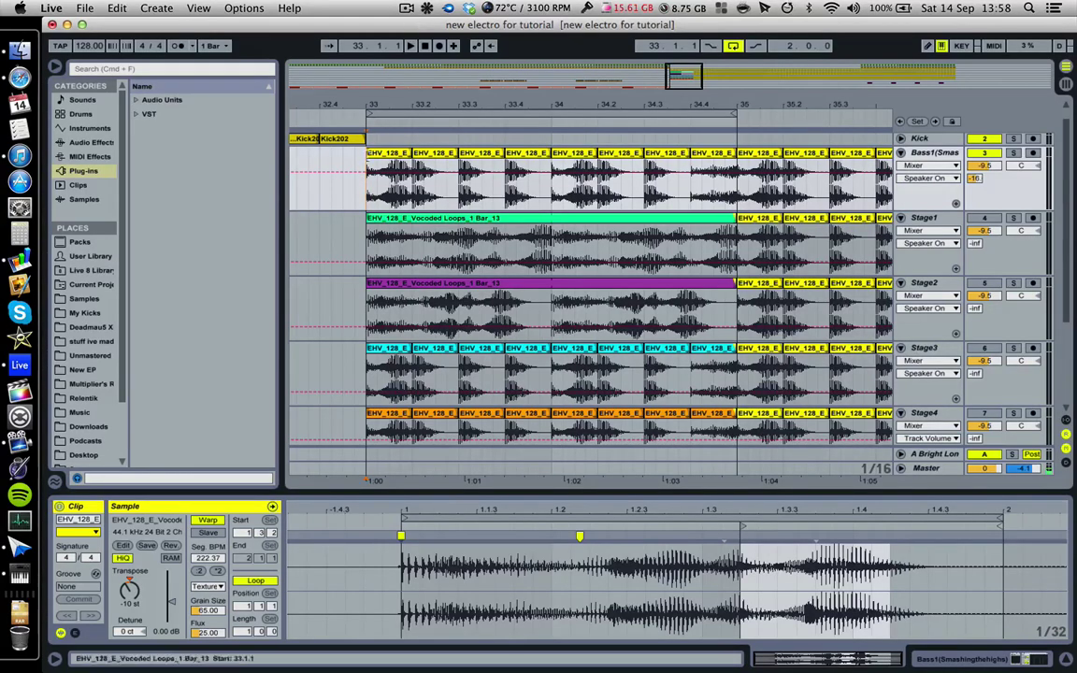
- Play the Bass1 track's edited vocoder loop from bar 33
key(space)
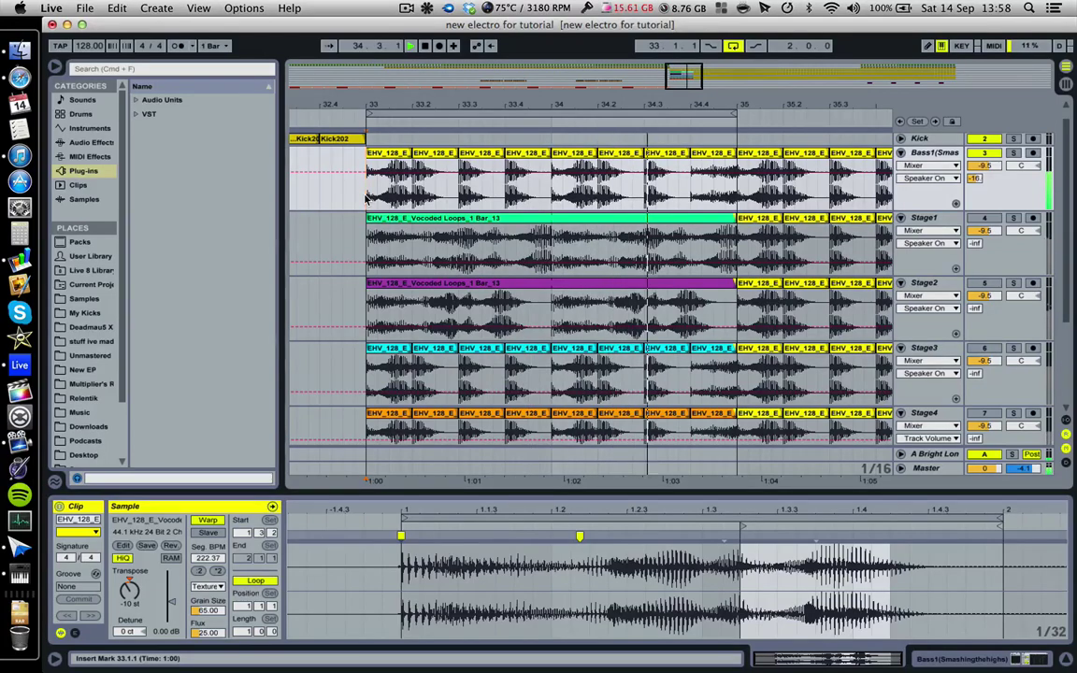
click(367, 198)
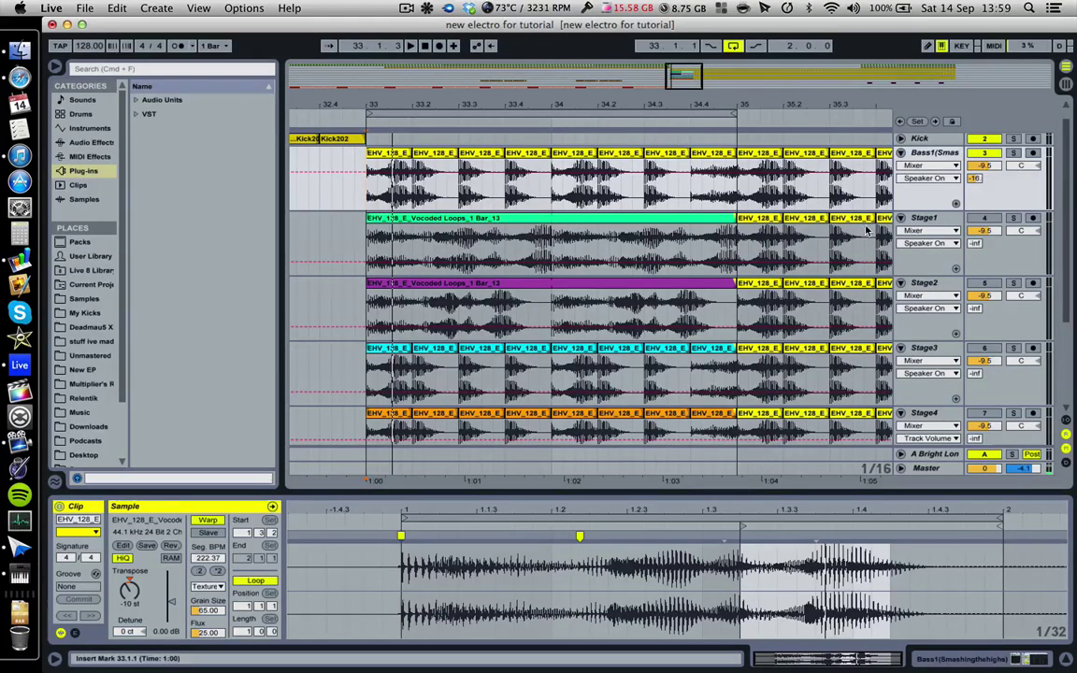
- Deactivate the Bass1 track, activate Stage1 and play its green vocoded loop from 33.1.1
click(984, 155)
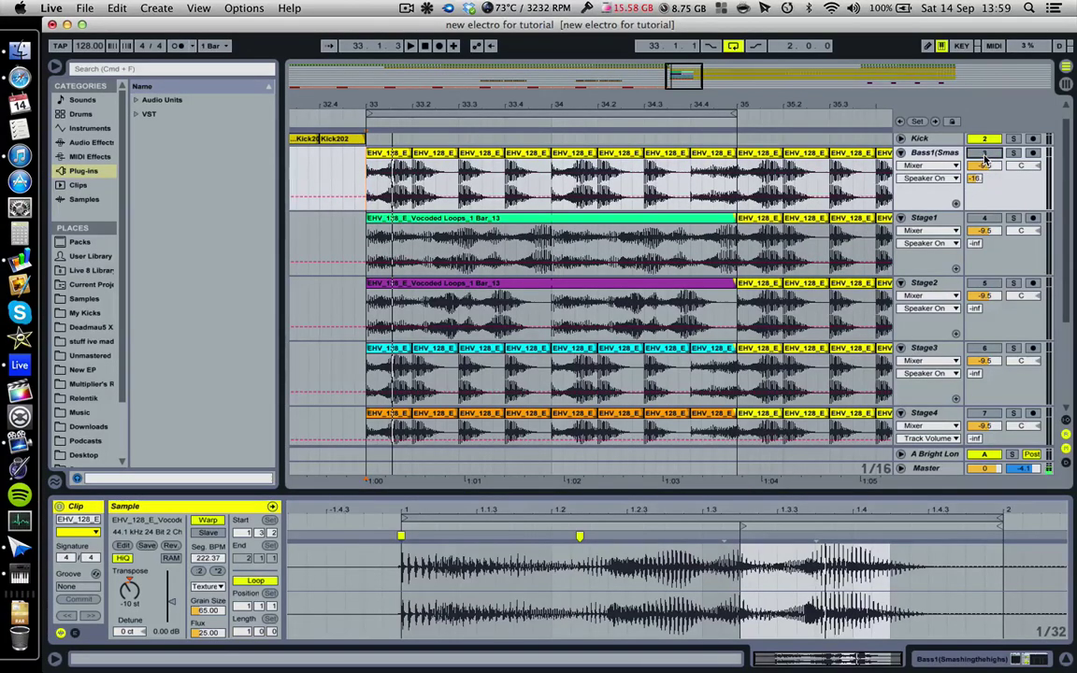
click(984, 154)
click(981, 218)
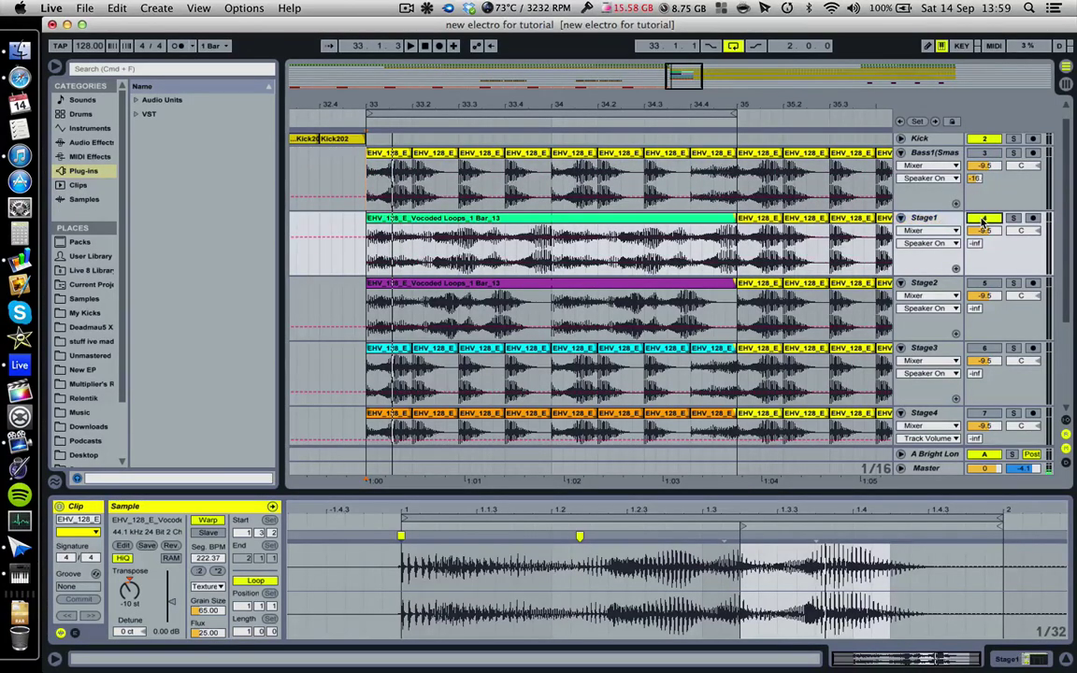
click(369, 268)
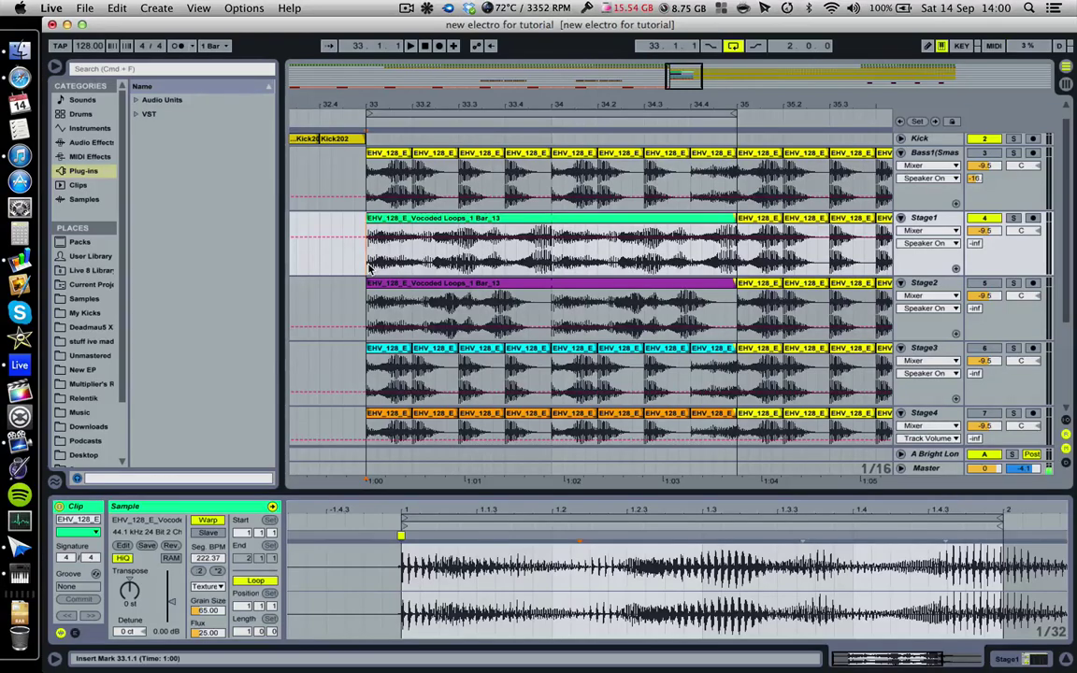
key(space)
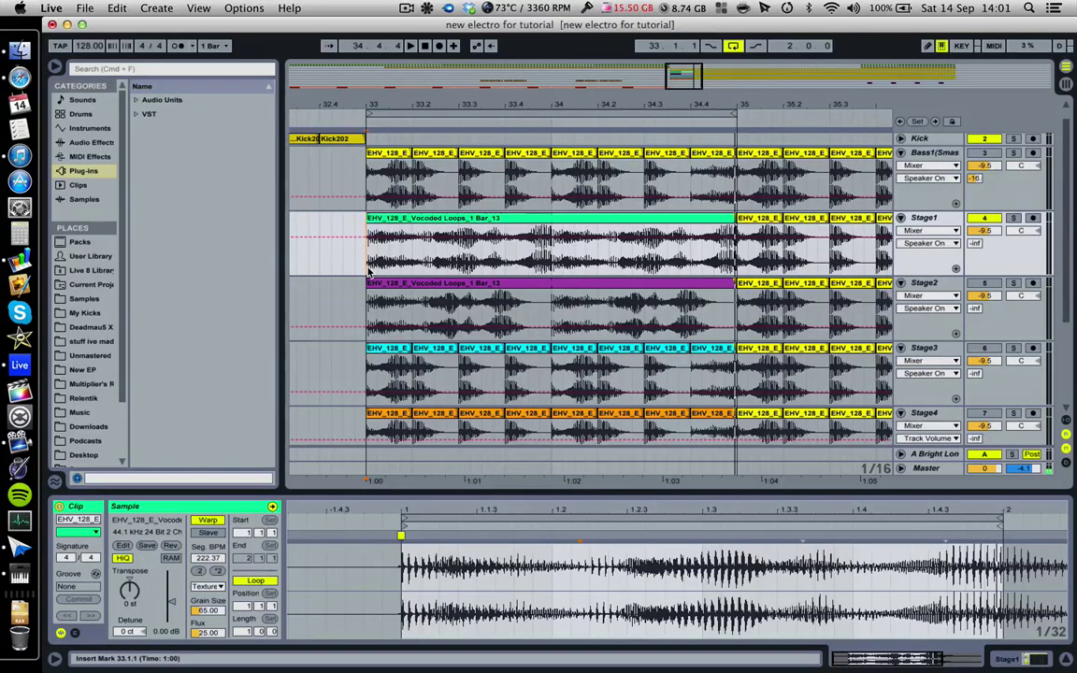
- Show the sample settings of Stage2's purple clip, activate Stage2 in place of Stage1 and play it from 33.1.1
click(374, 284)
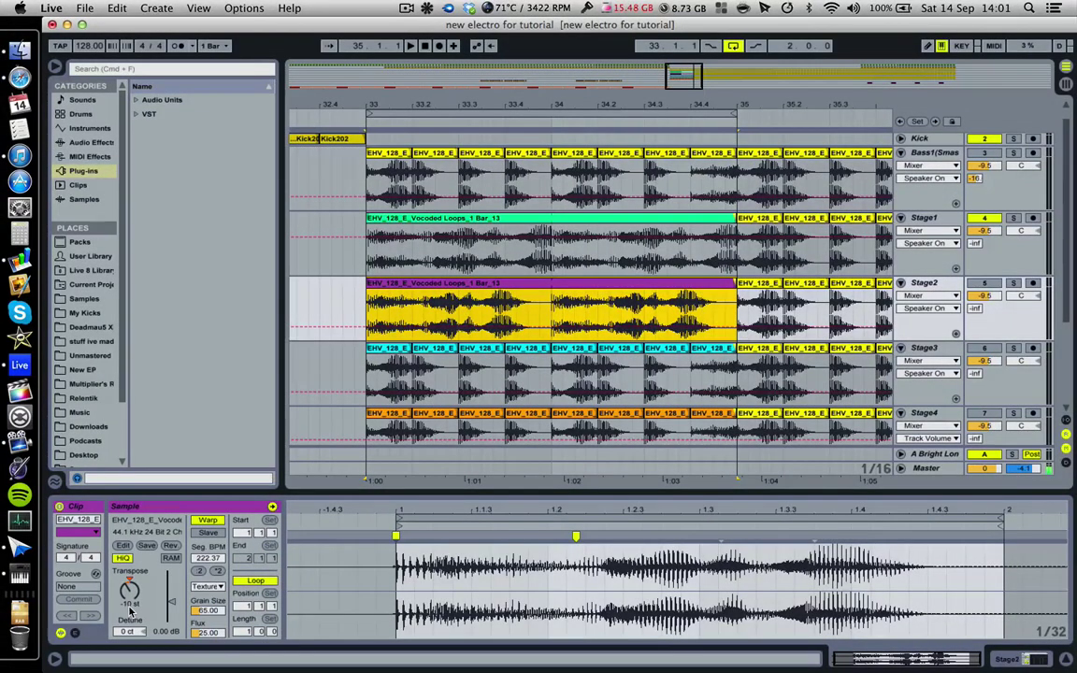
click(381, 309)
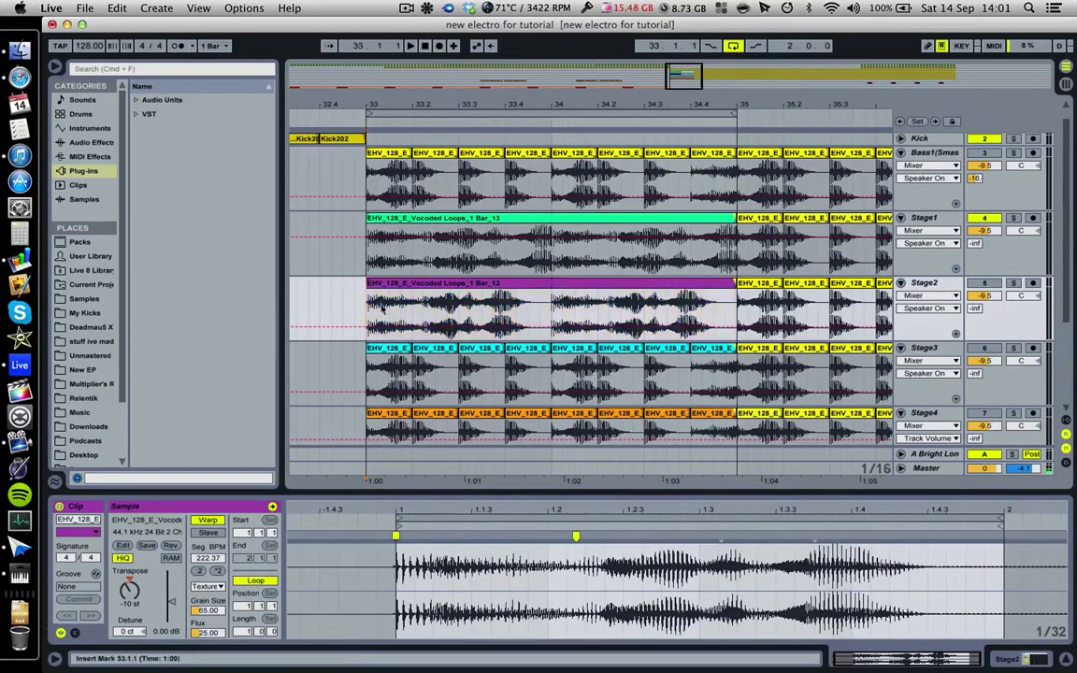
click(986, 283)
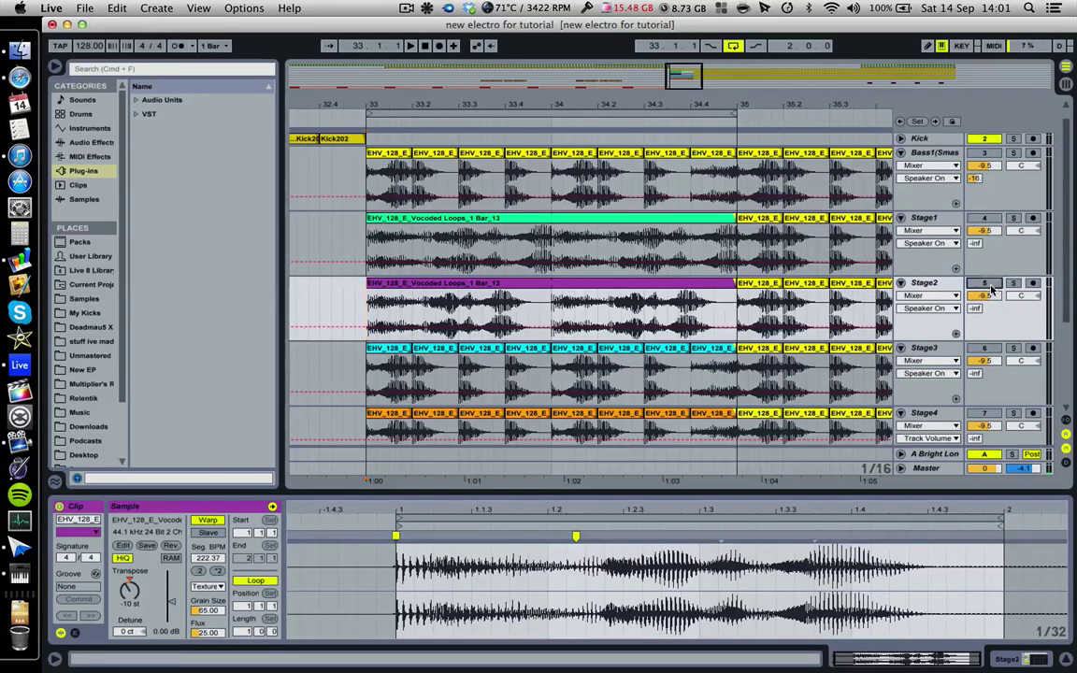
click(984, 283)
key(space)
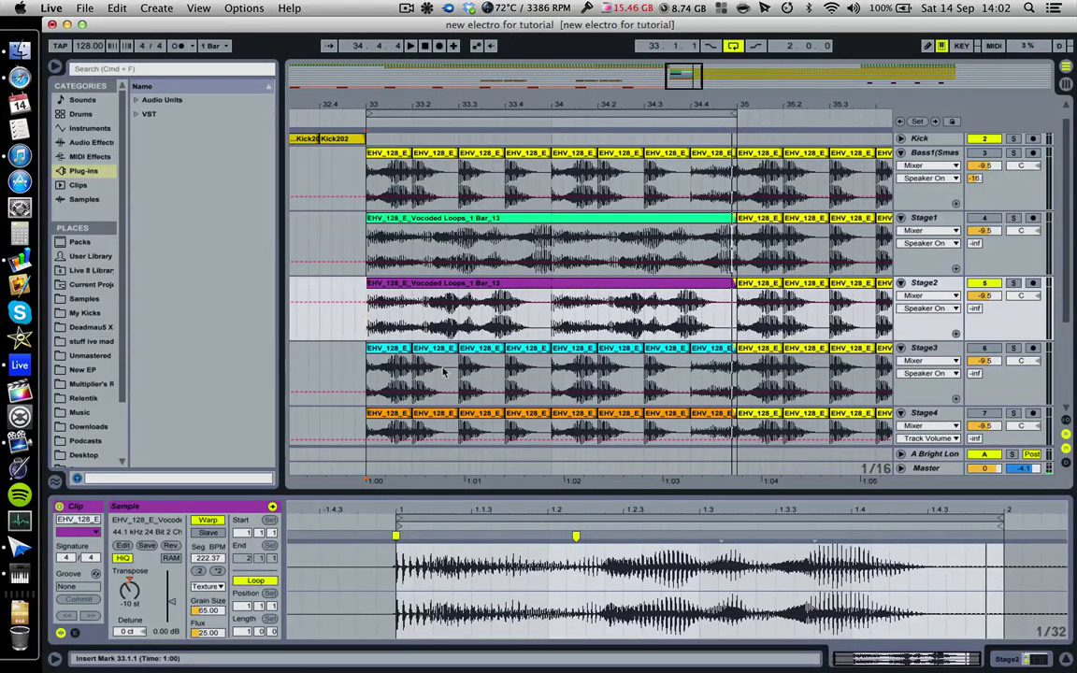
- Display Stage2's device chain and examine the loop's frequencies in Spectrum during playback
key(shift+Tab)
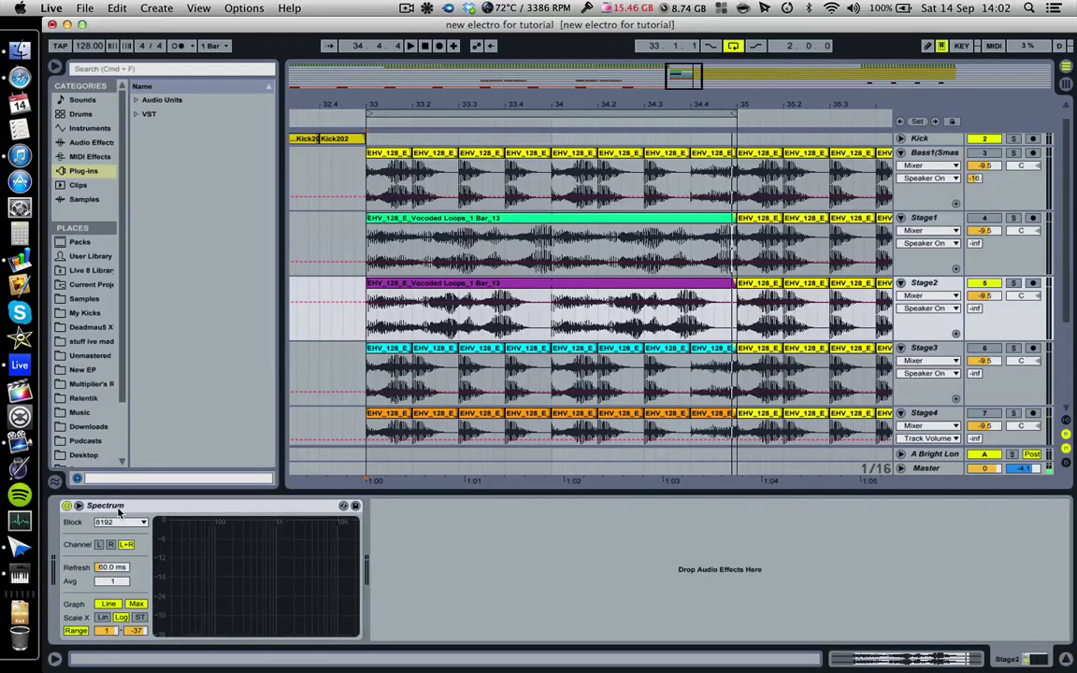
click(314, 337)
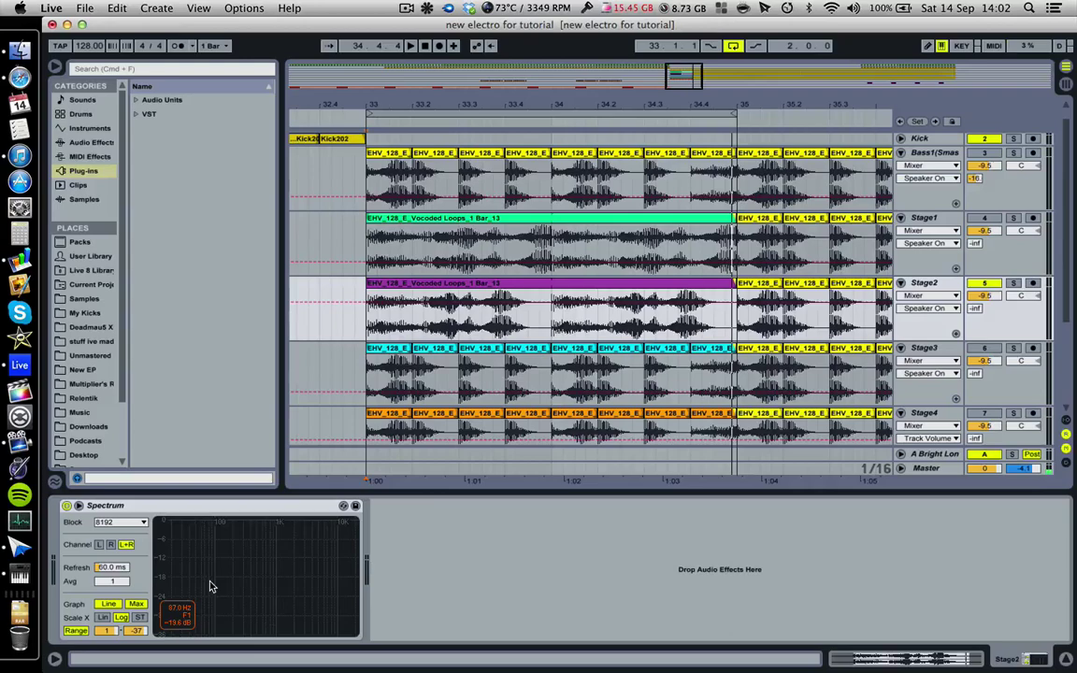
key(space)
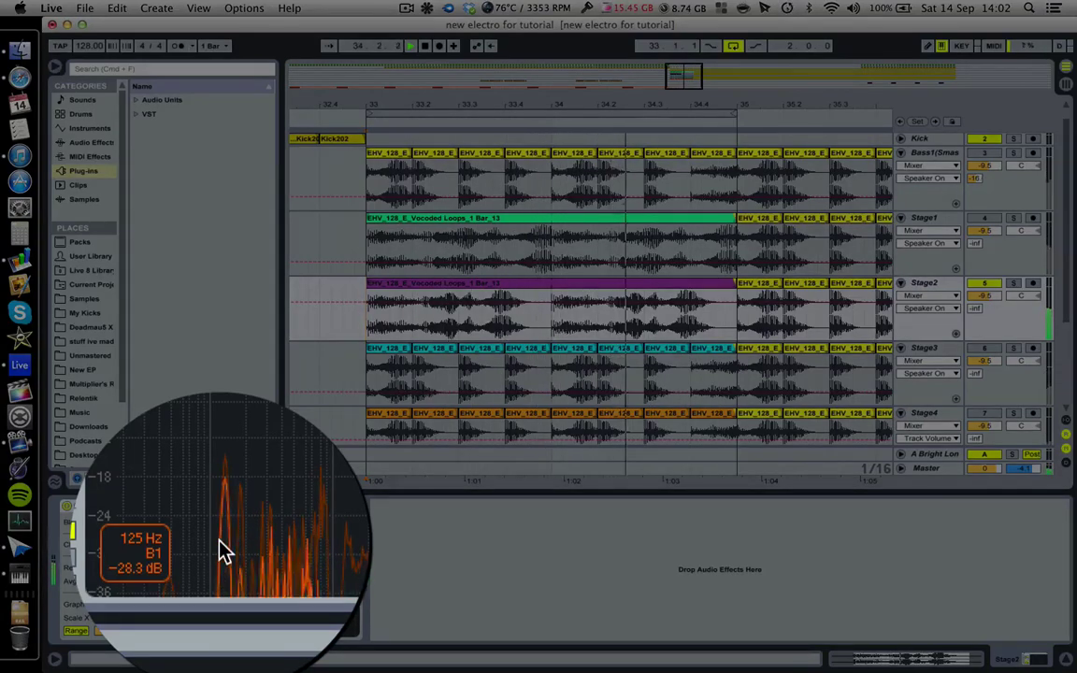
key(space)
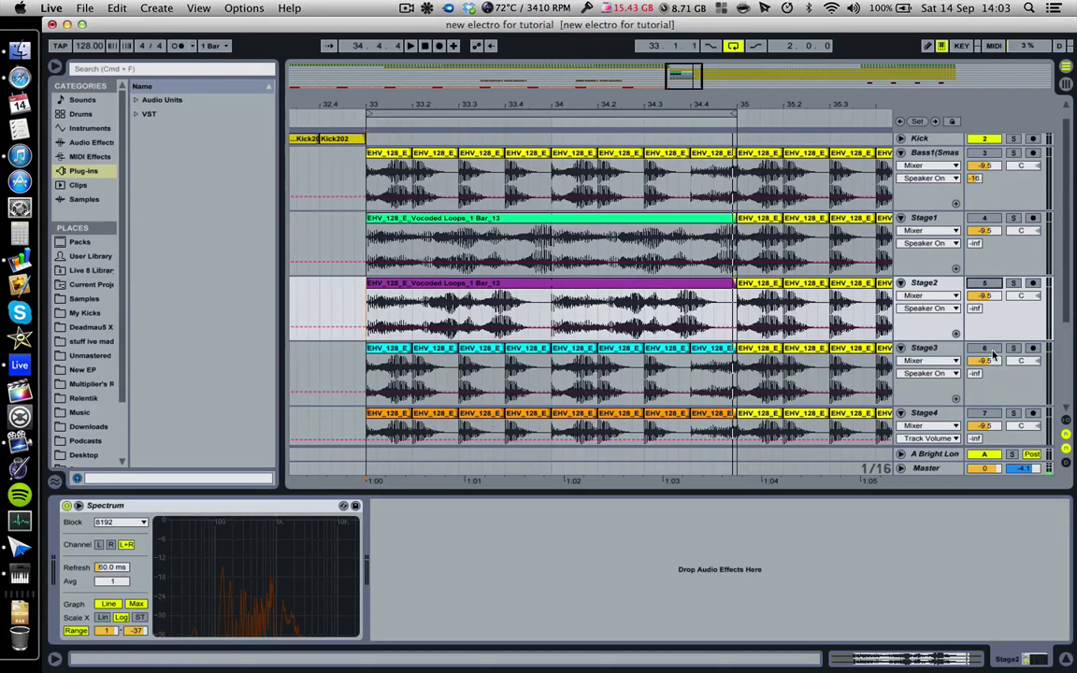
- Activate Stage3 in place of Stage2 and play its chopped blue clips from 33.1.1
click(361, 393)
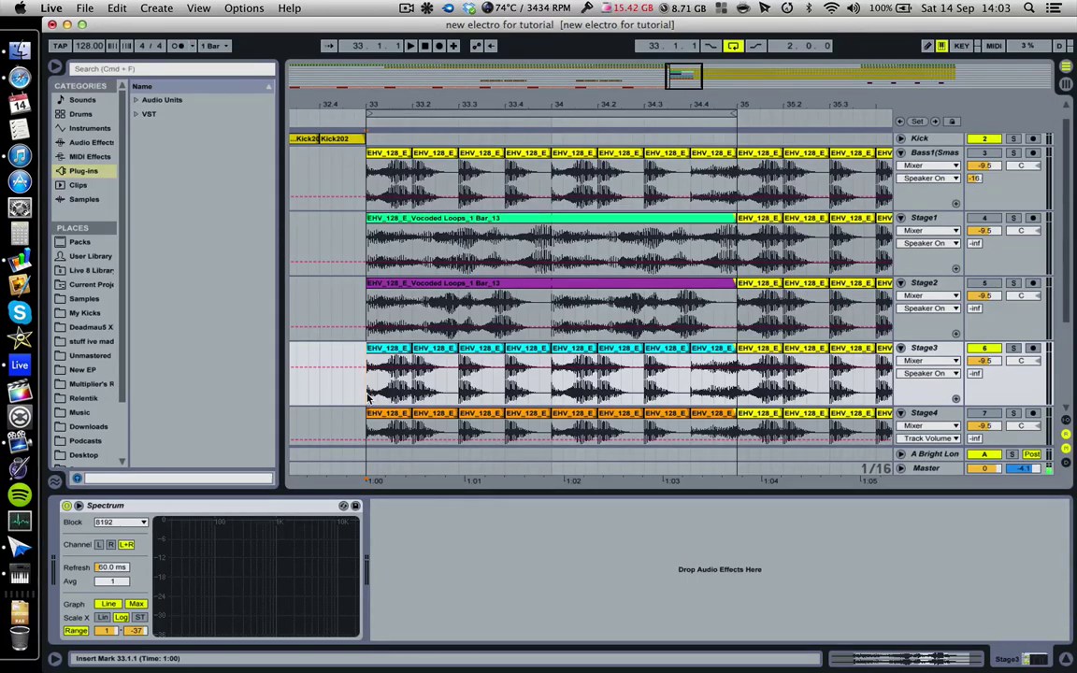
key(space)
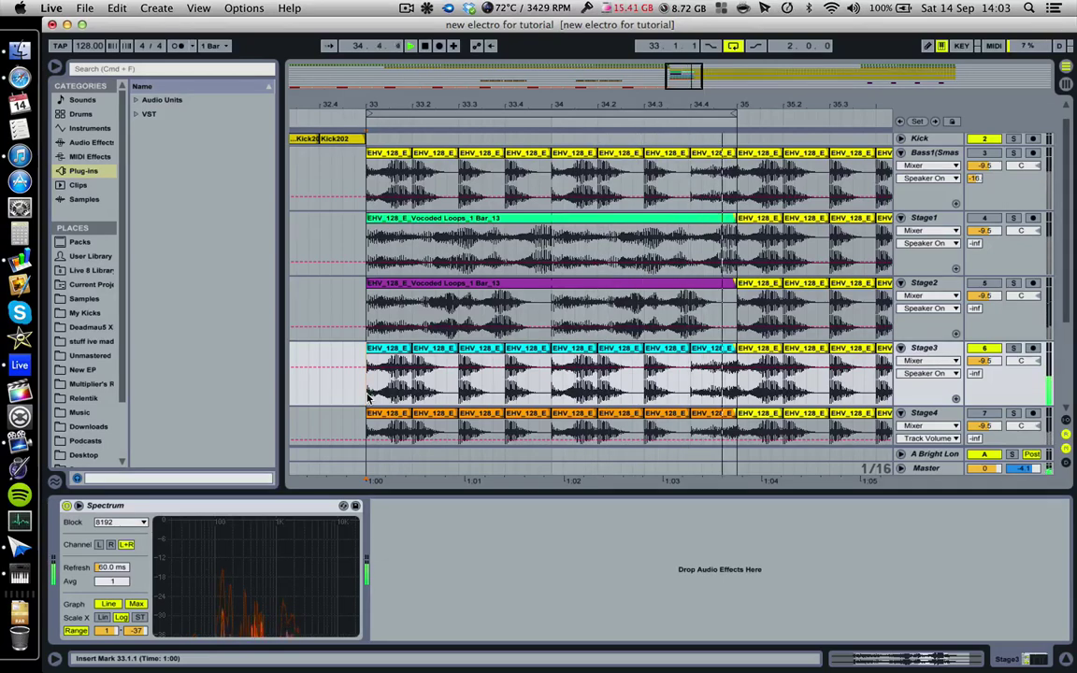
key(space)
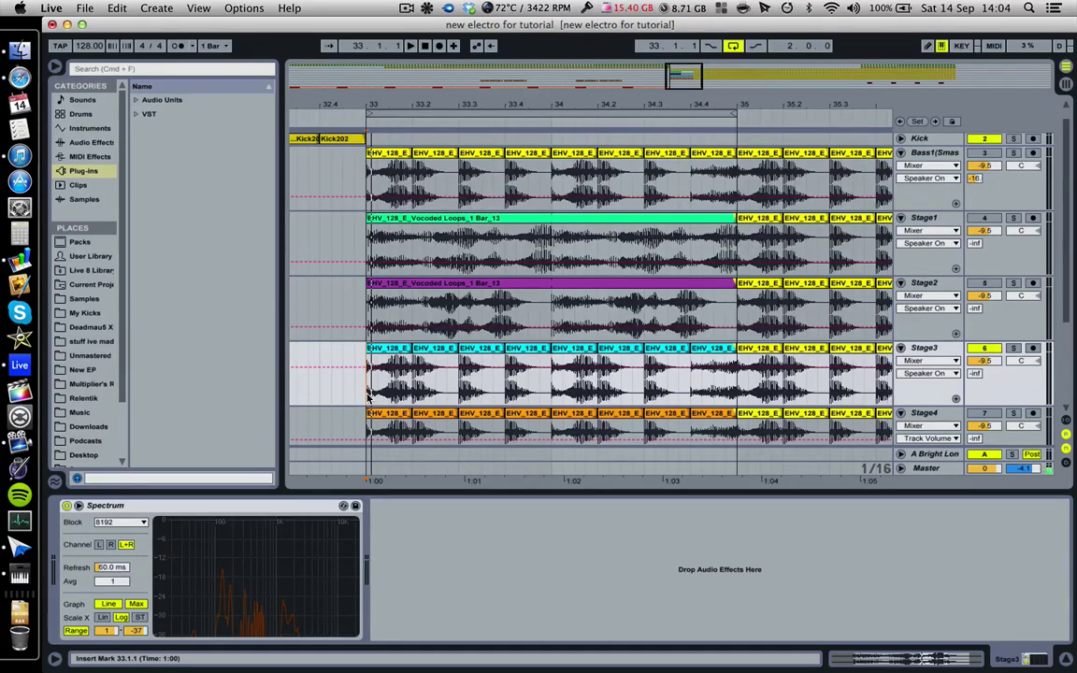
- Show the sample settings of Stage3's last blue clip at 34.4.1 and toggle its reverse off and back on
click(714, 353)
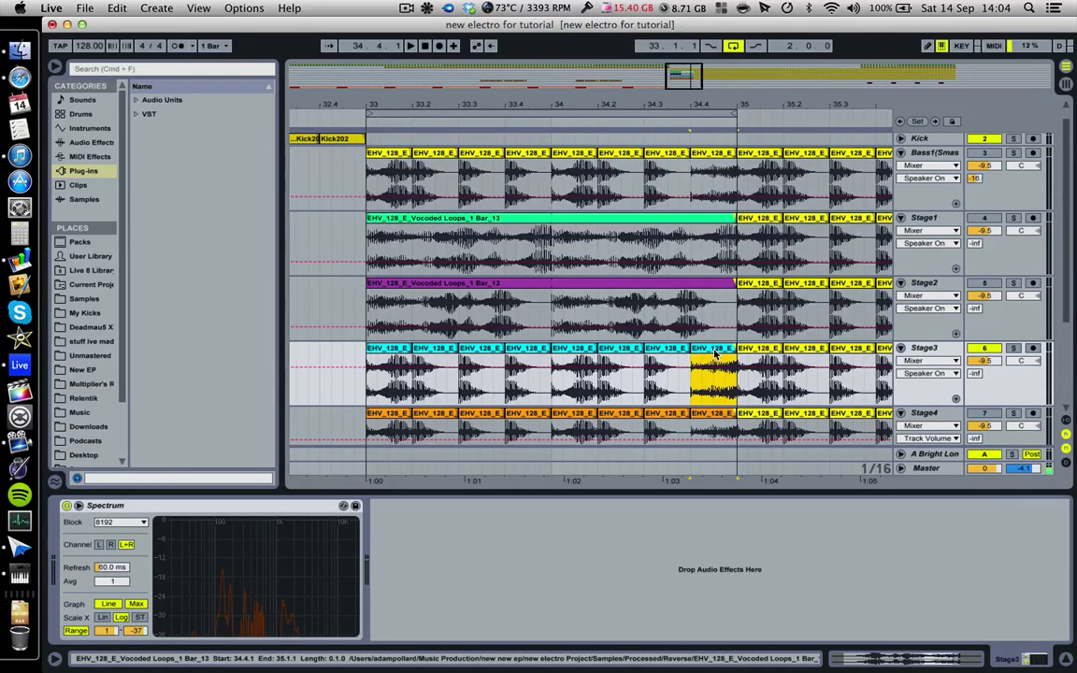
click(878, 656)
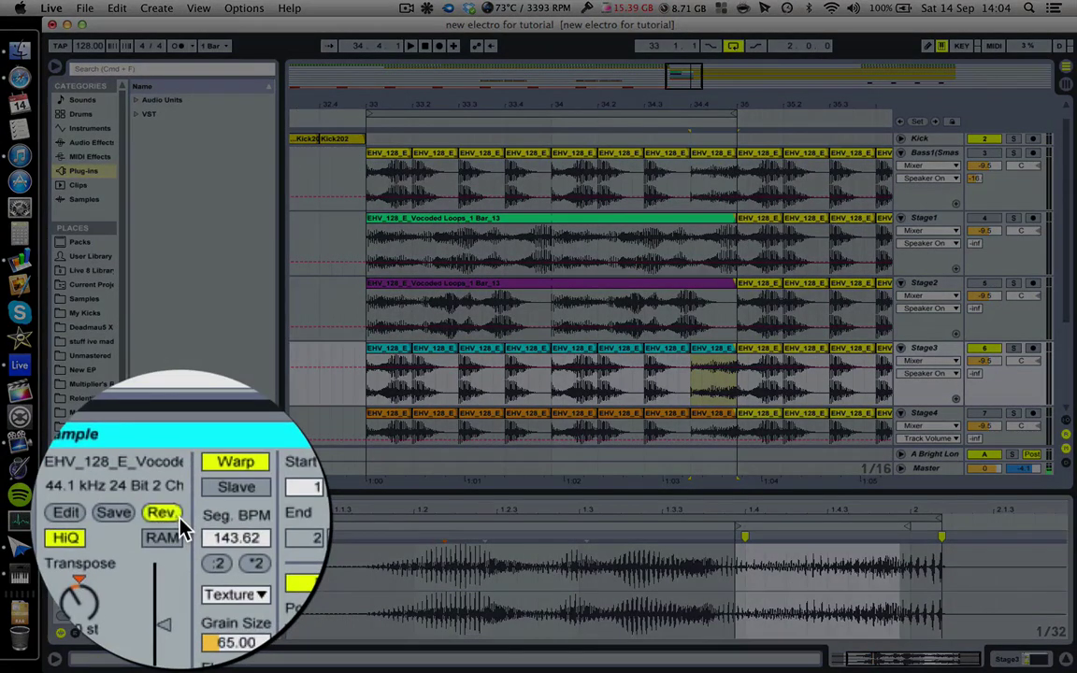
click(180, 524)
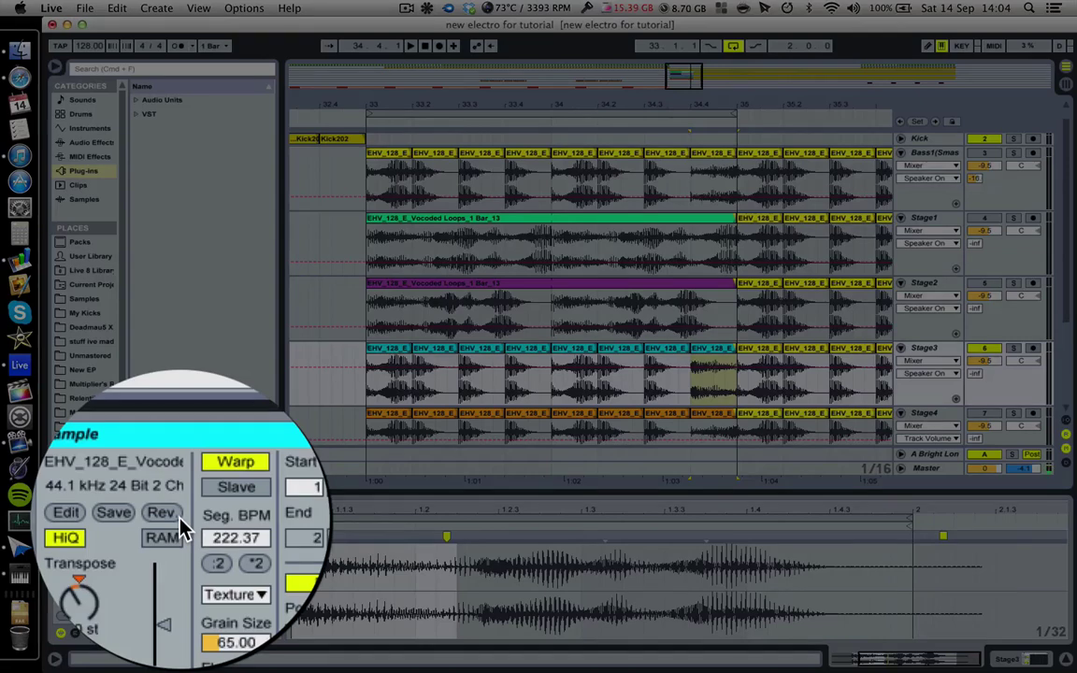
click(181, 524)
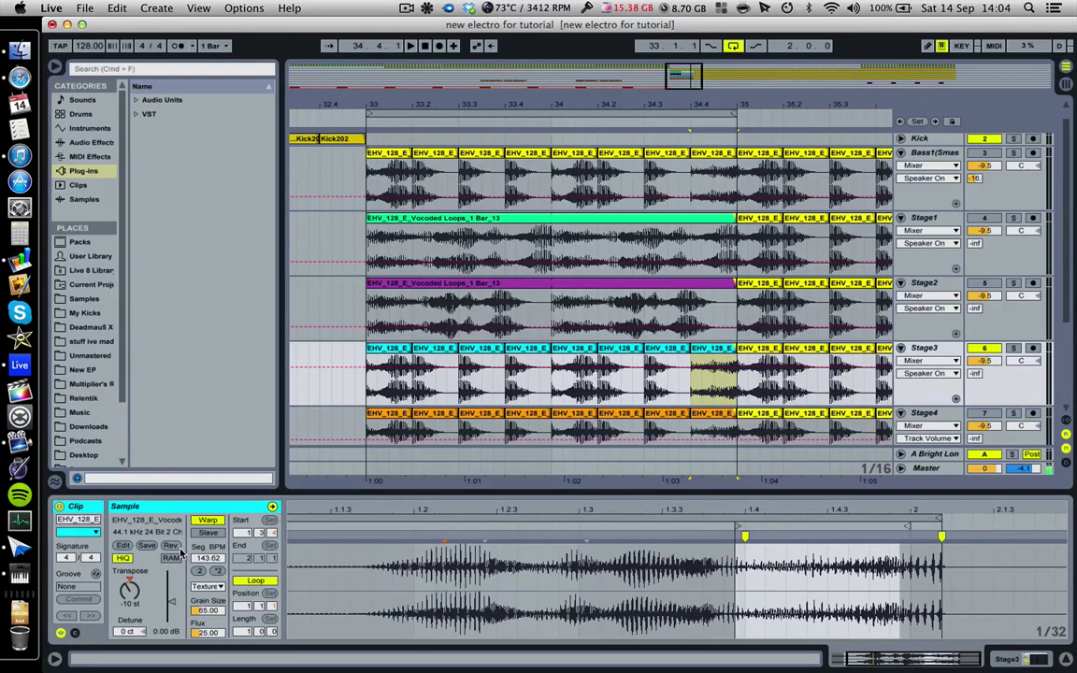
- Activate Stage4 in place of Stage3 and play it from 33.1.1 with its device chain displayed
scroll(552, 243, down, 2)
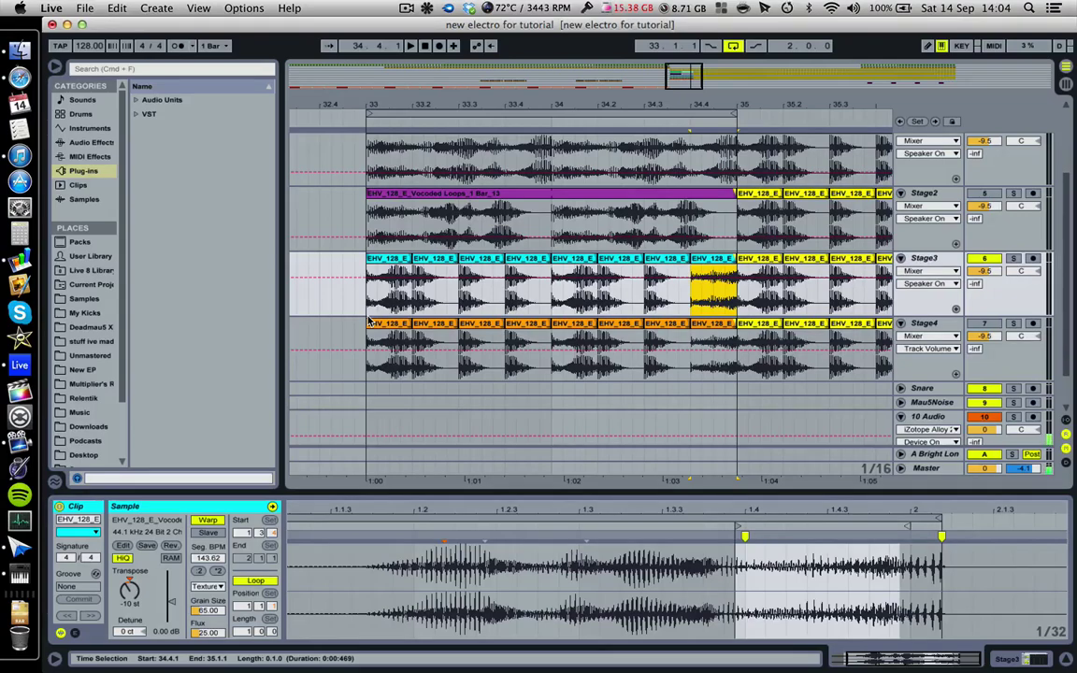
click(985, 258)
click(985, 323)
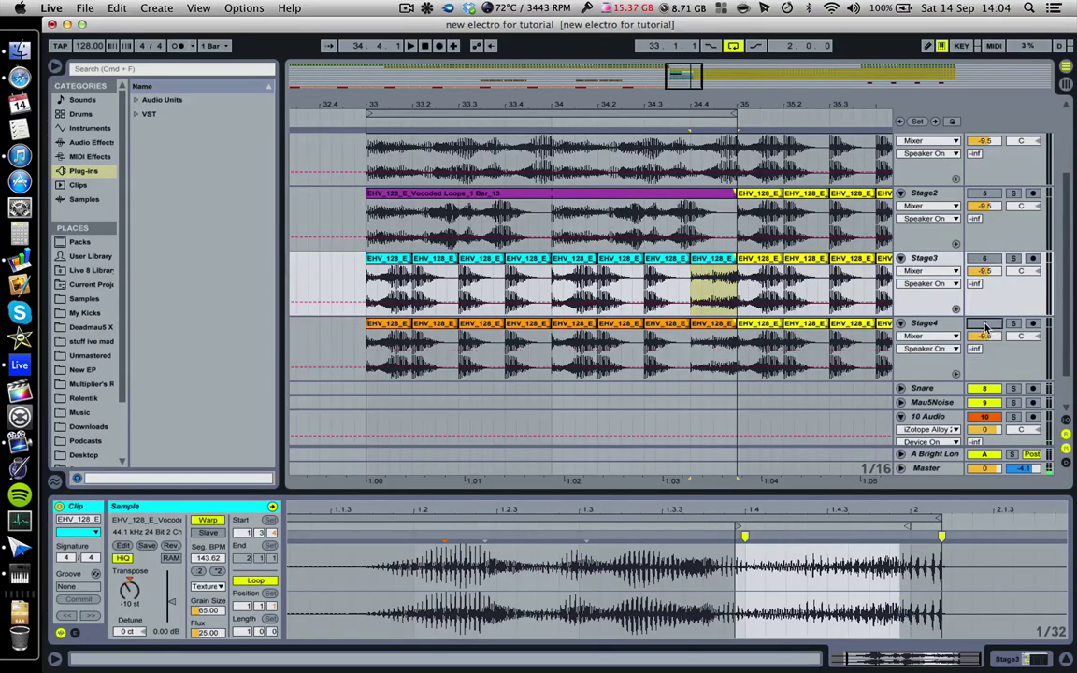
click(984, 324)
click(346, 335)
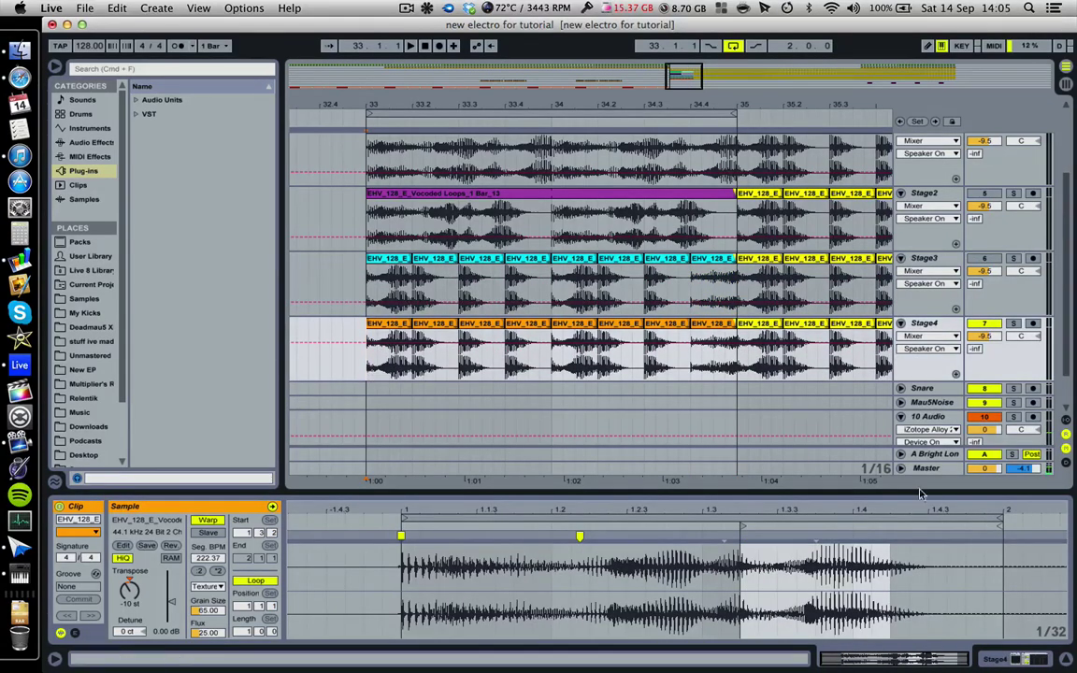
key(shift+Tab)
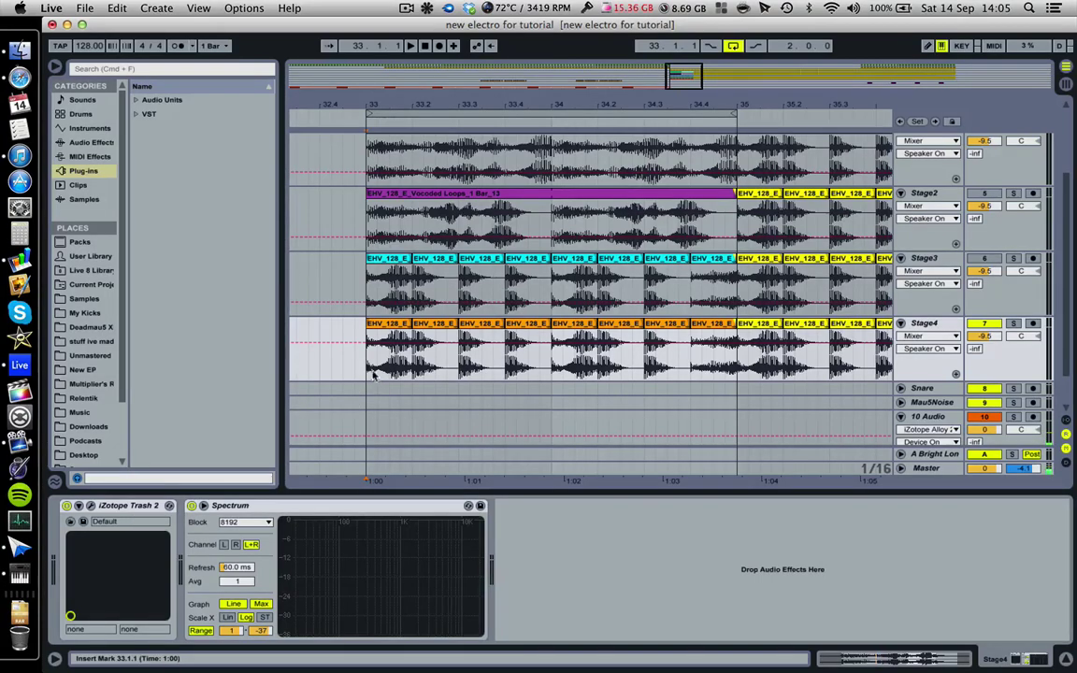
key(space)
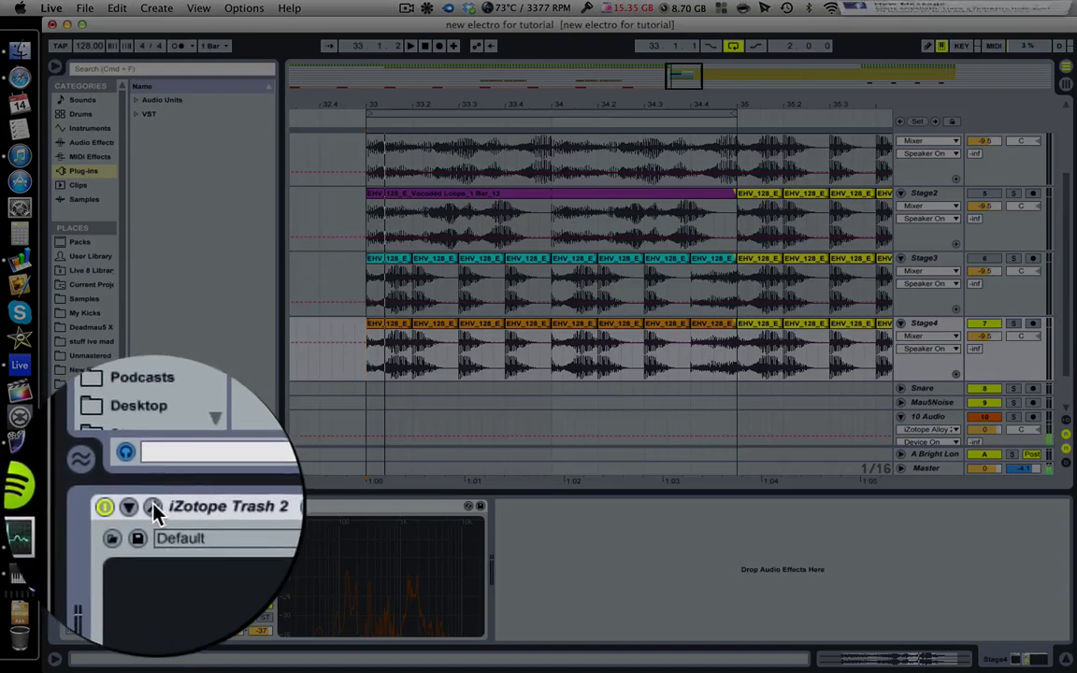
- Open the iZotope Trash 2 editor on Stage4, reposition its window and inspect the filter and Trash distortion modules
click(154, 507)
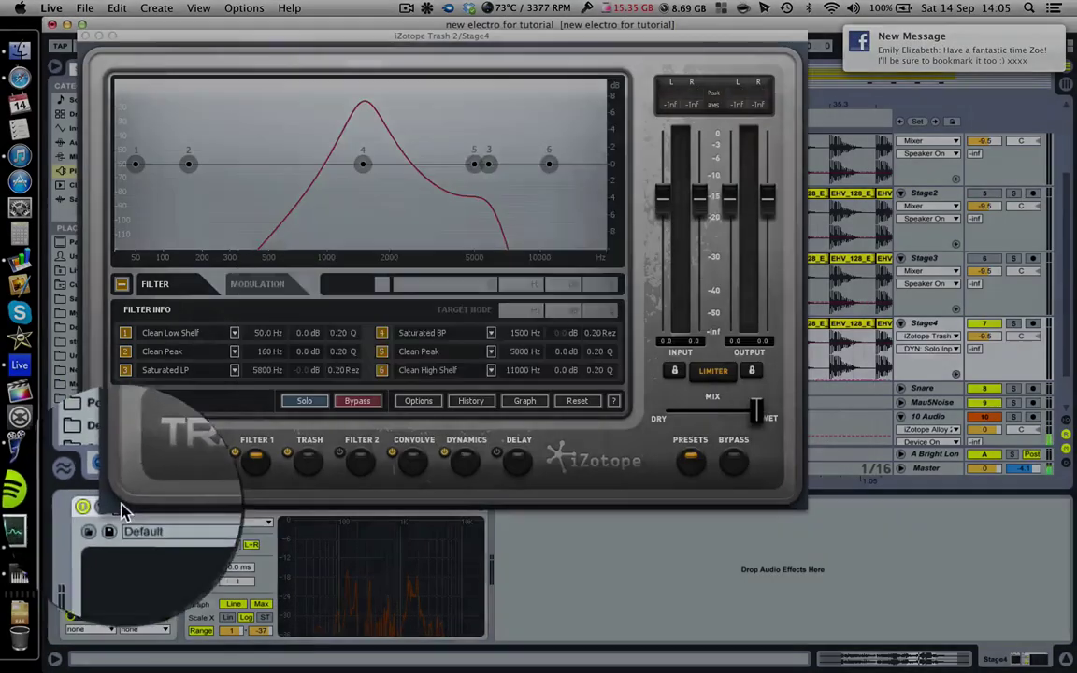
click(595, 377)
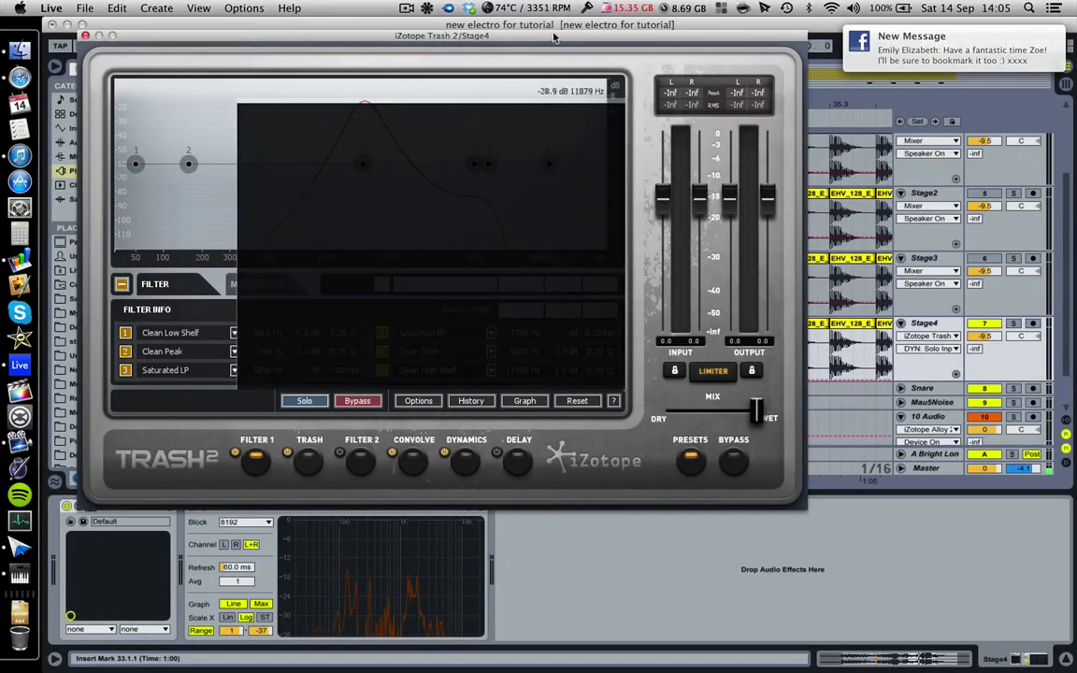
drag(539, 41, 628, 51)
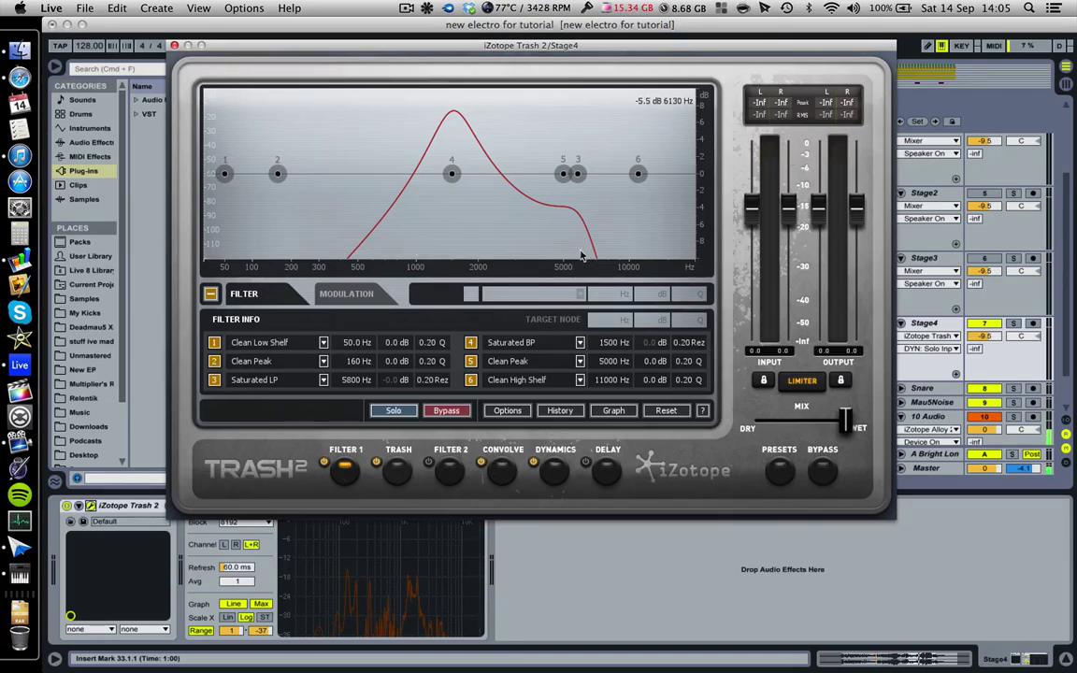
click(395, 486)
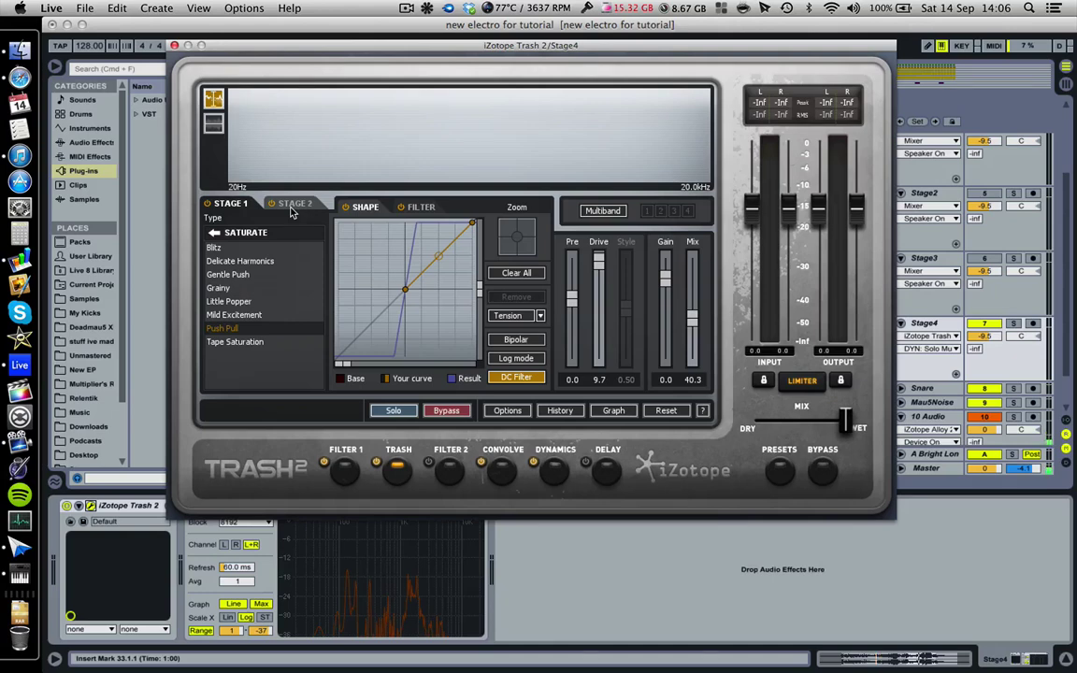
- List the built-in audio effects and look through them for distortion alternatives, keeping the Trash 2 window clear of the list
click(91, 139)
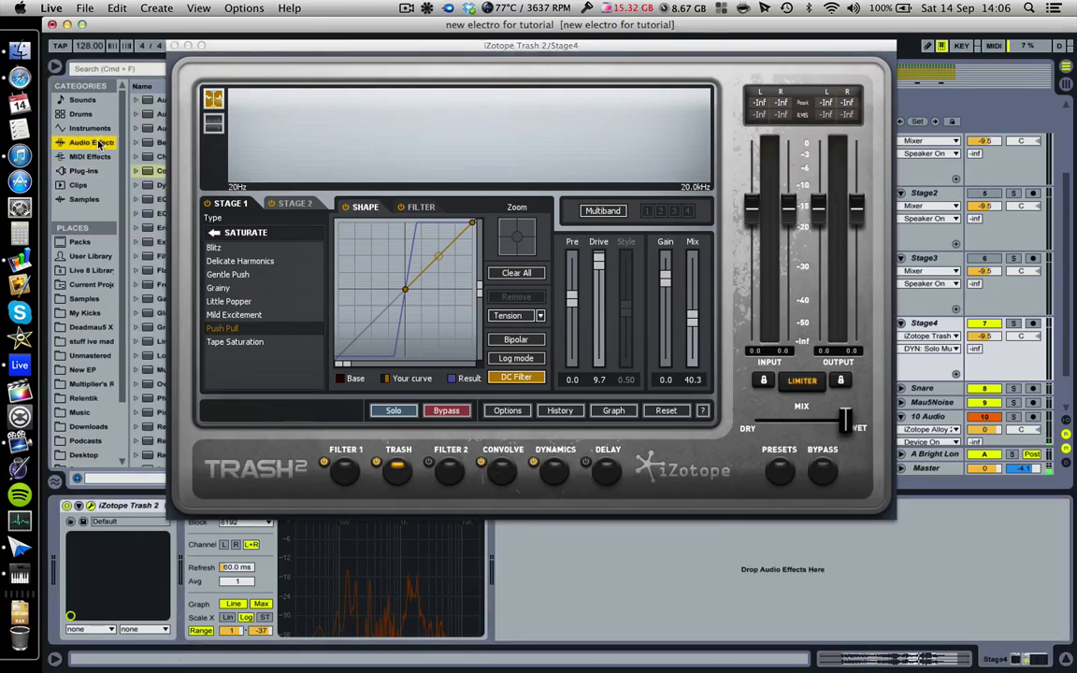
drag(213, 50, 358, 54)
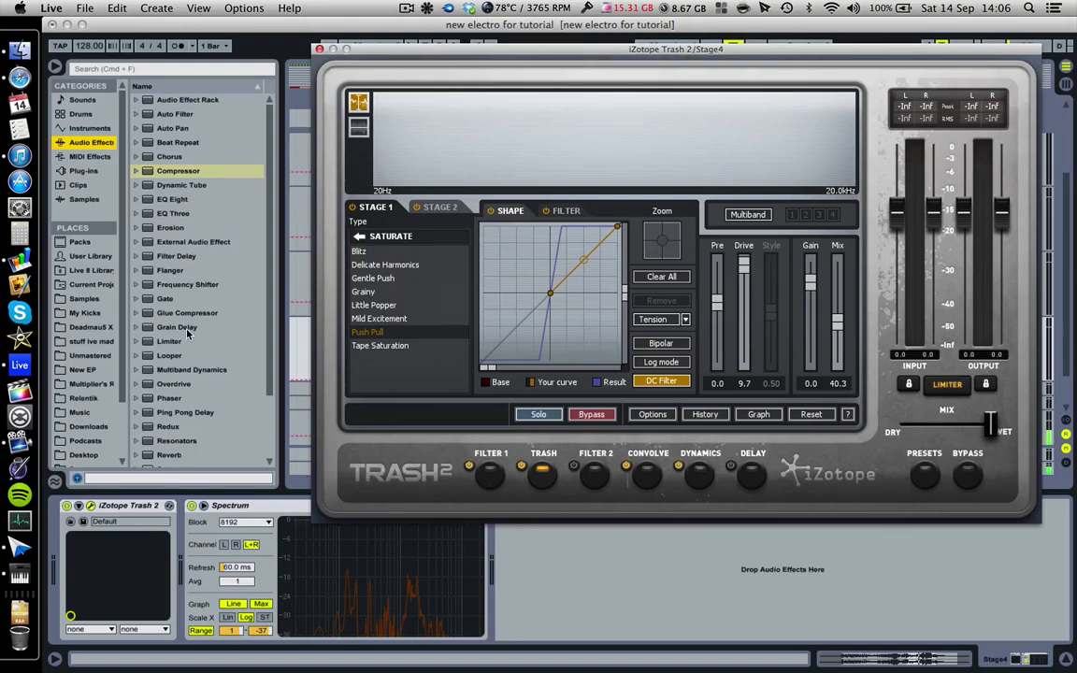
scroll(187, 332, down, 3)
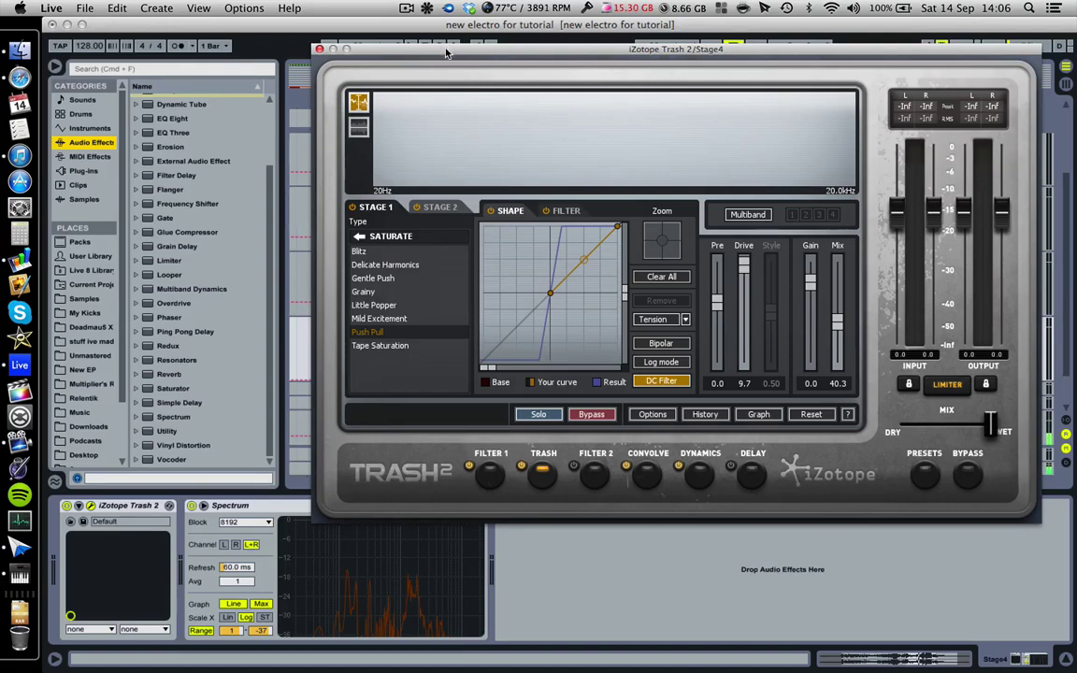
- Move the Trash 2 window back over the arrangement and display its Convolve module settings
drag(446, 54, 316, 65)
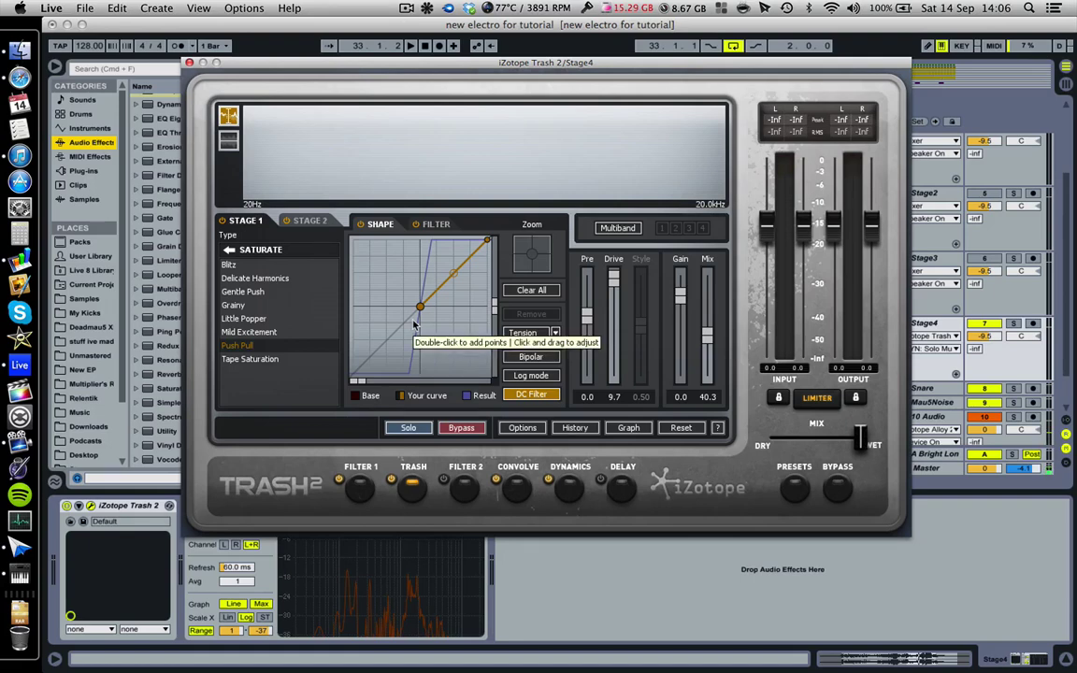
click(513, 493)
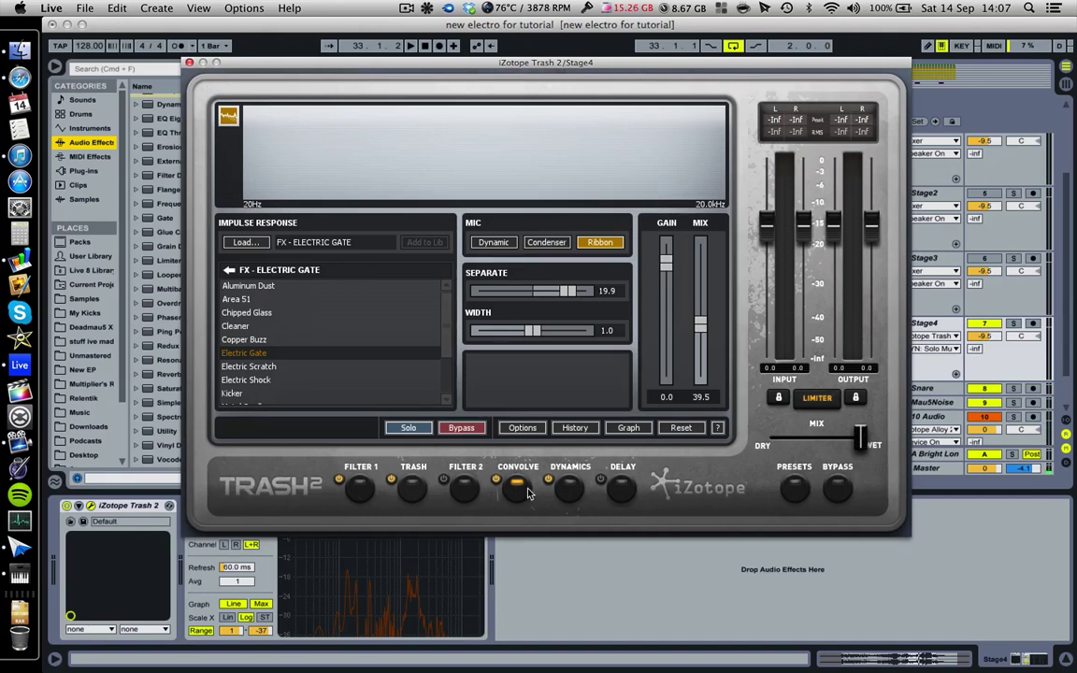
- Inspect the Dynamics module of Trash 2, close the plug-in editor and audition Stage4 from 33.1.1
click(567, 491)
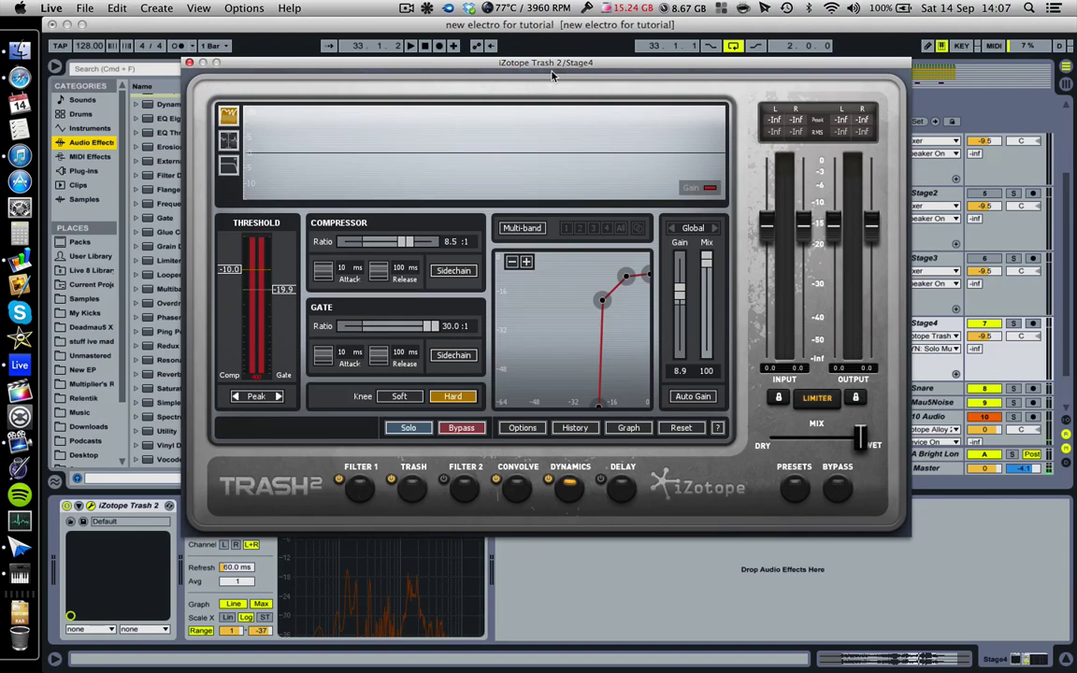
click(189, 64)
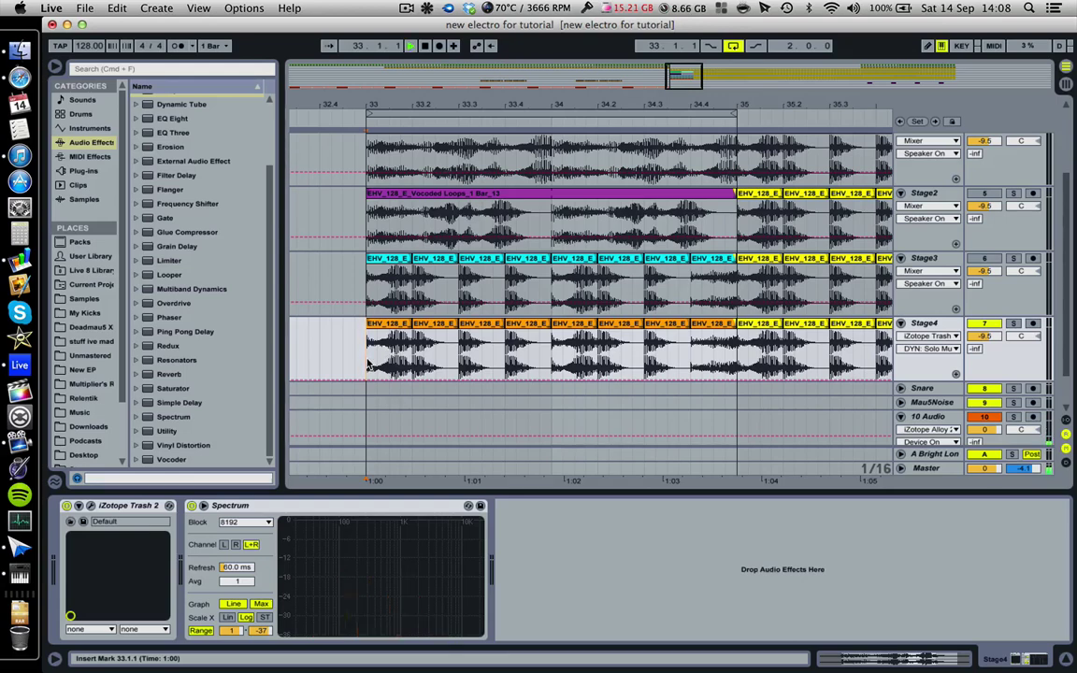
key(space)
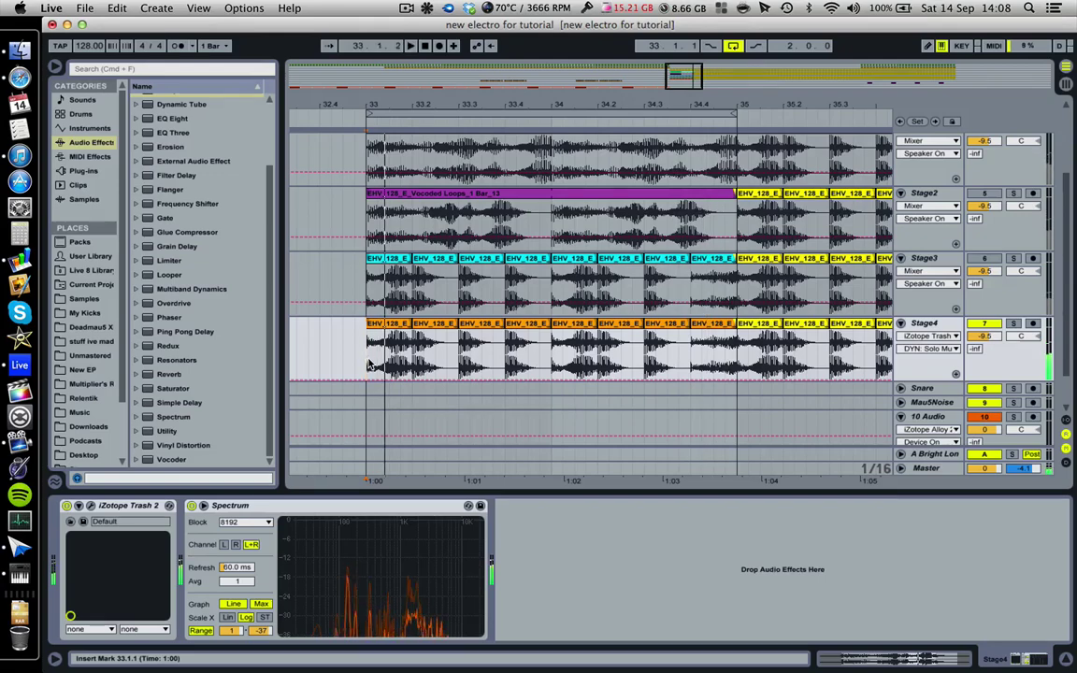
key(space)
- Activate the Bass1 track in place of Stage4 and display the reverb device on return track A
scroll(987, 323, up, 5)
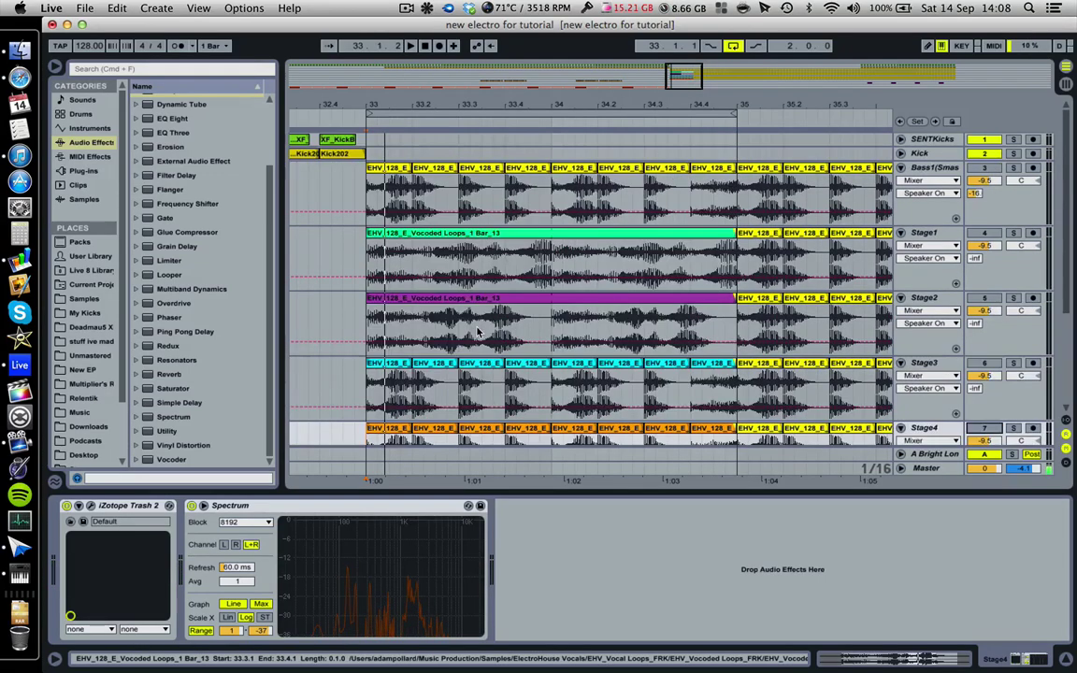
click(984, 169)
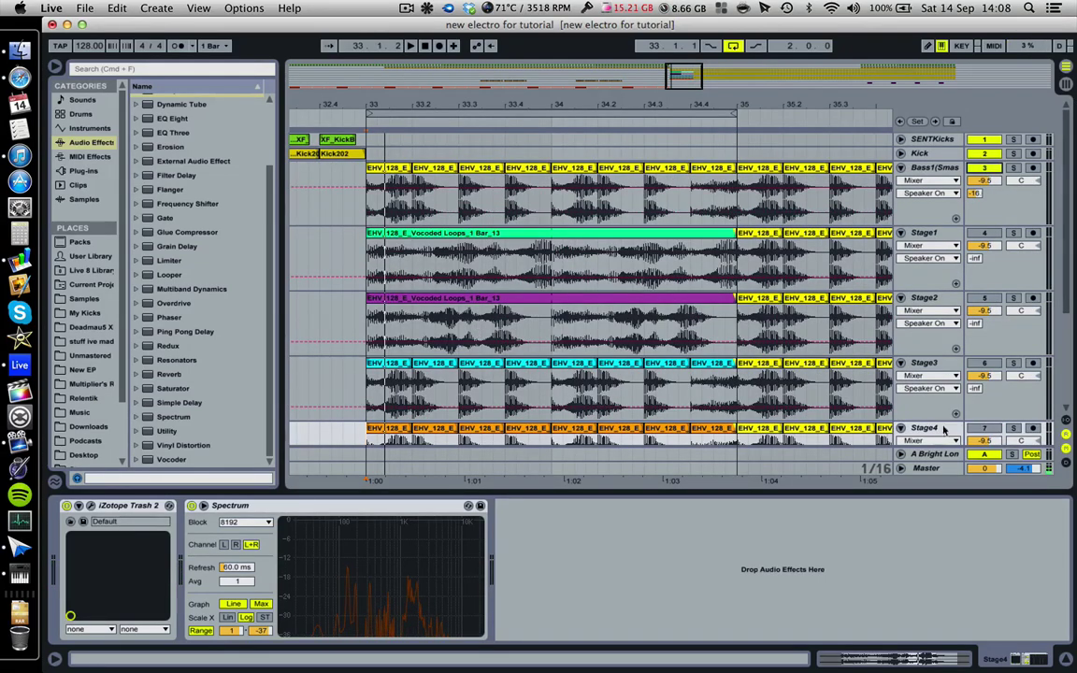
click(928, 455)
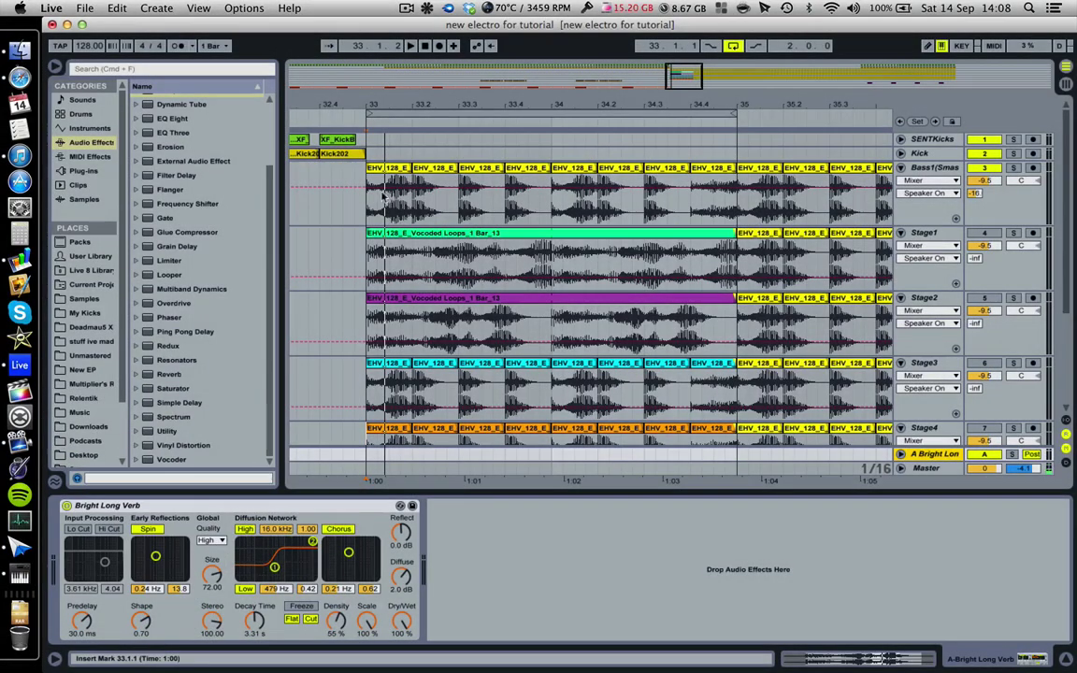
- Play the Bass1 track briefly from 33.1.1 with its device chain displayed
click(368, 206)
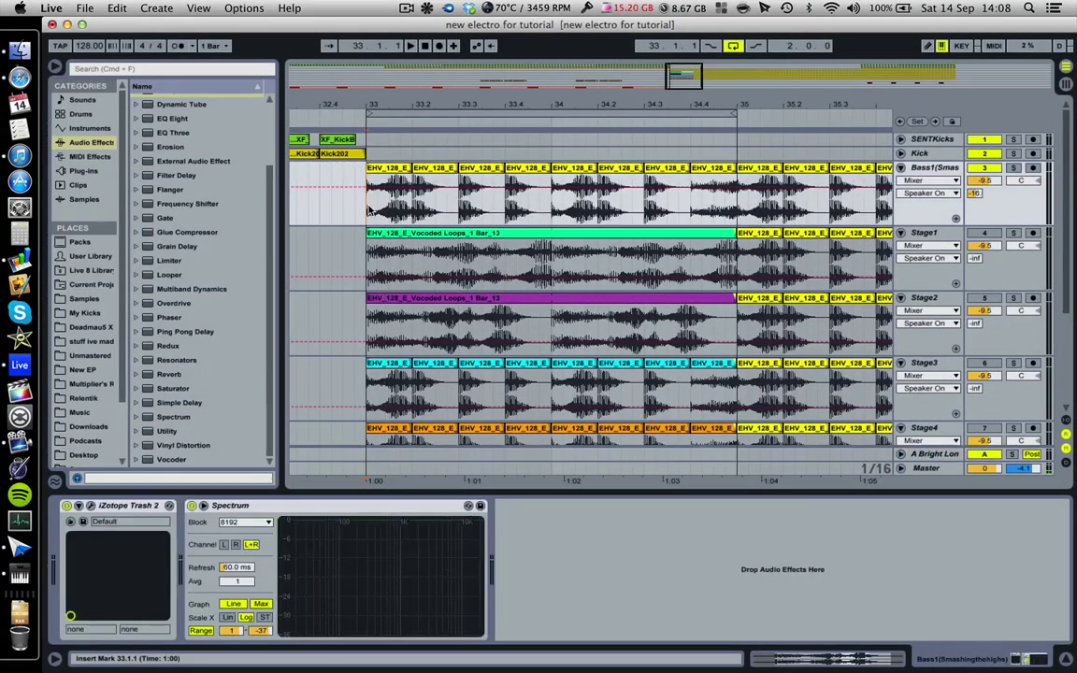
key(space)
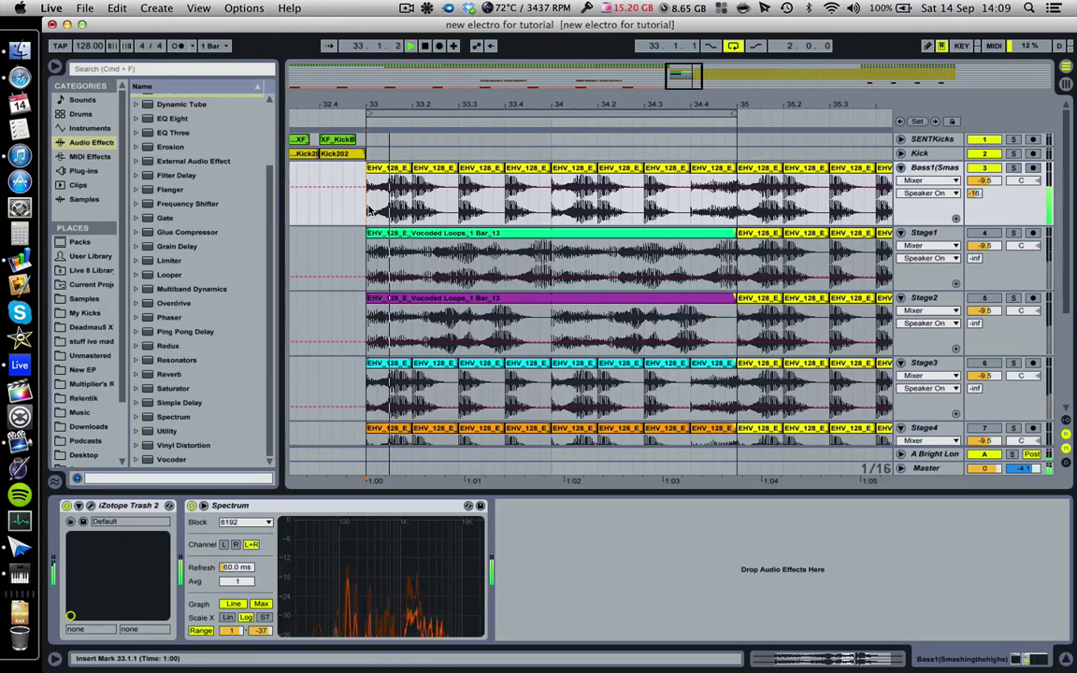
key(space)
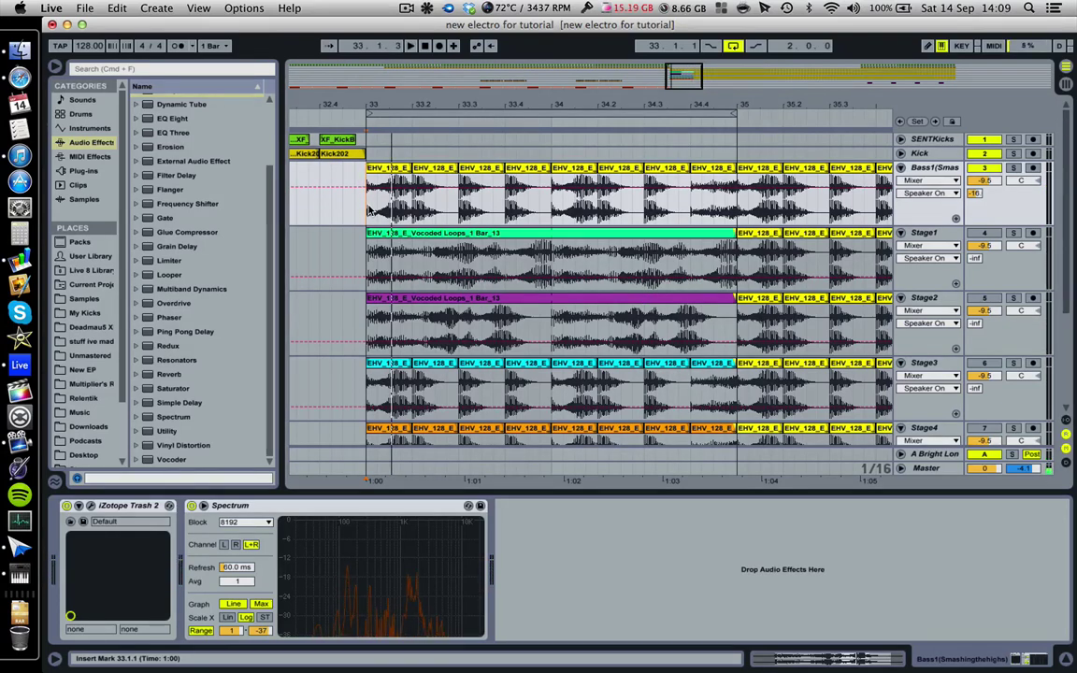
- Display the Bright Long Verb on return track A and look through the Special, Room and Hall presets of the Reverb effect
click(842, 454)
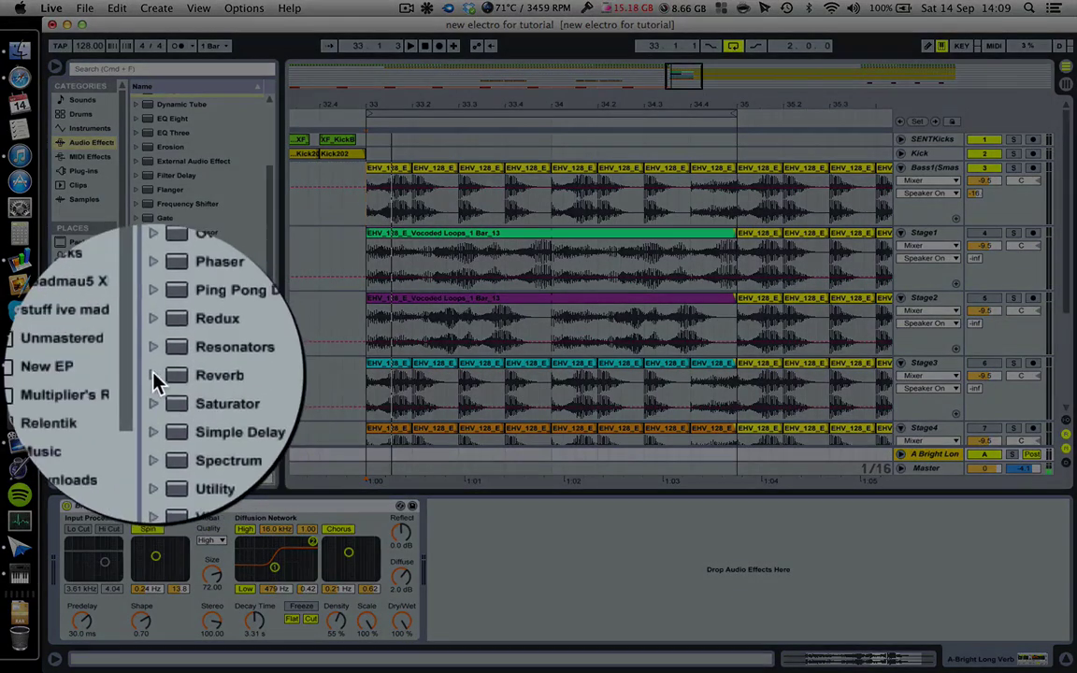
click(155, 376)
click(154, 417)
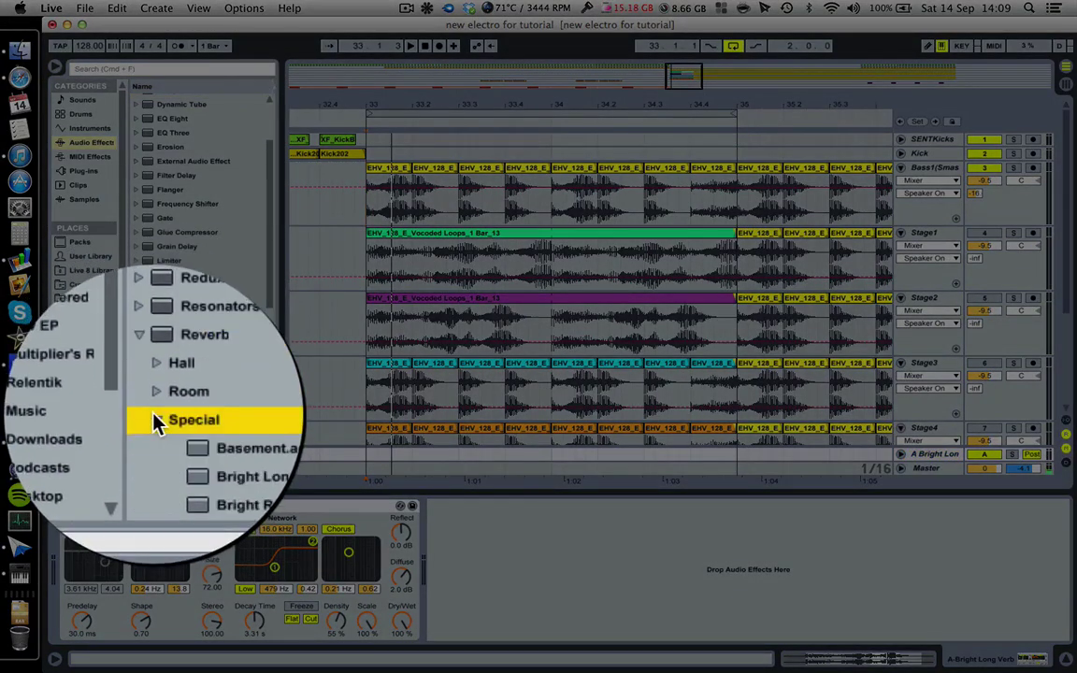
click(159, 391)
click(159, 362)
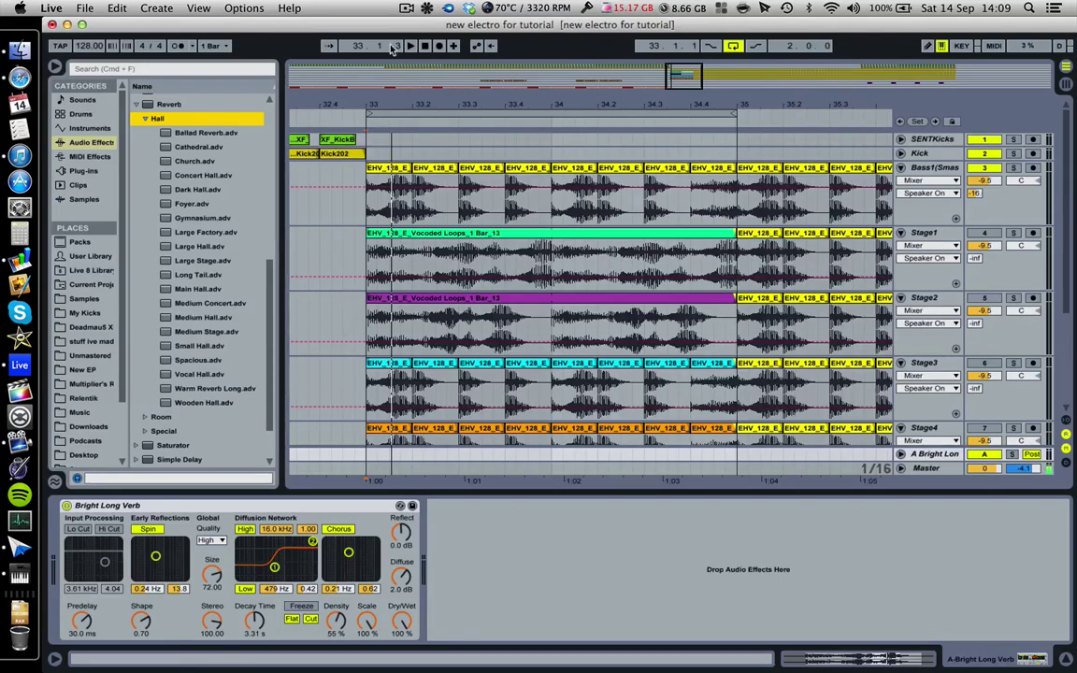
- Place the insert marker at 33.1.1 on Stage3 and review the Bass1 and stage tracks in the arrangement
click(467, 7)
key(Escape)
click(510, 363)
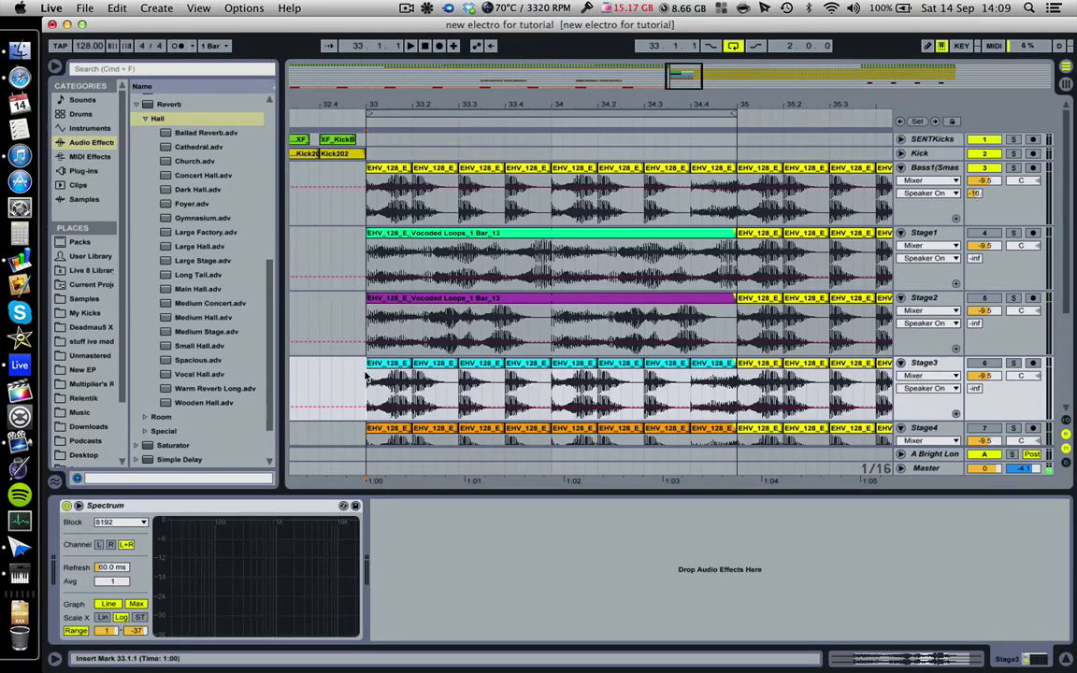
scroll(510, 319, down, 2)
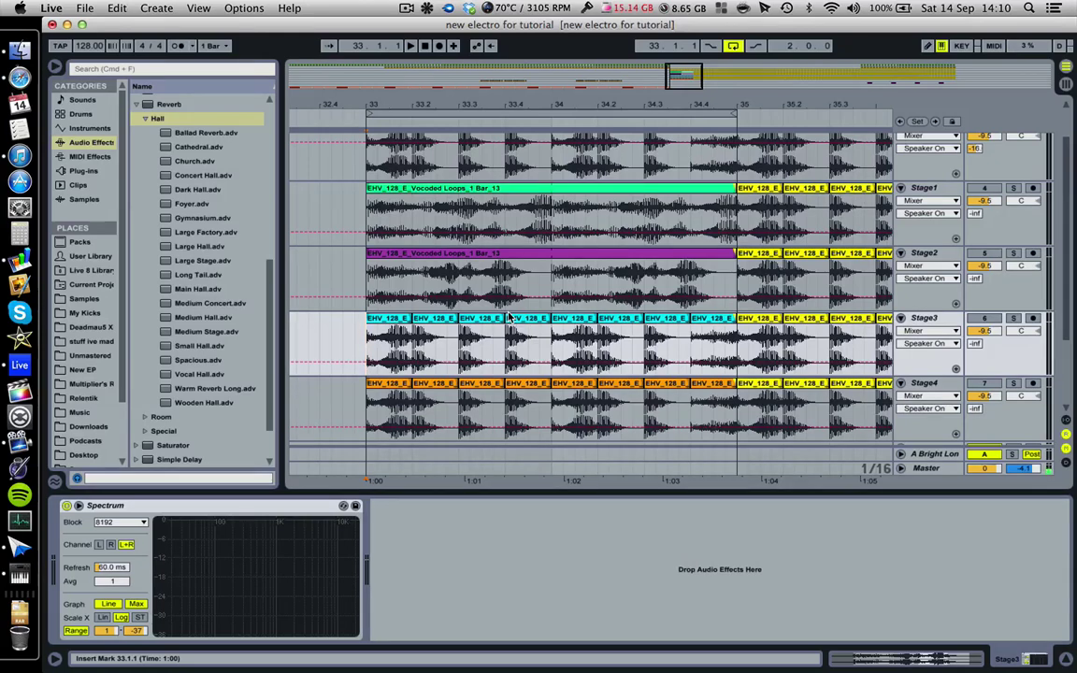
scroll(509, 319, up, 2)
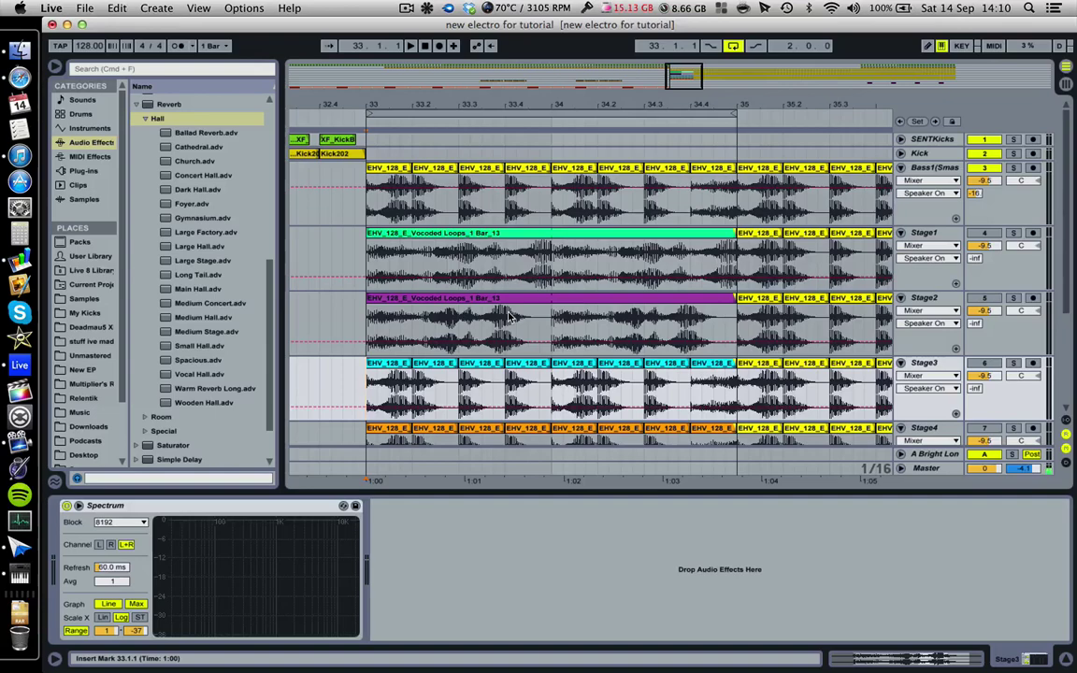
- Review the Bass1 device chain at 33.1.1 and the Bright Long Verb settings on return track A
click(363, 215)
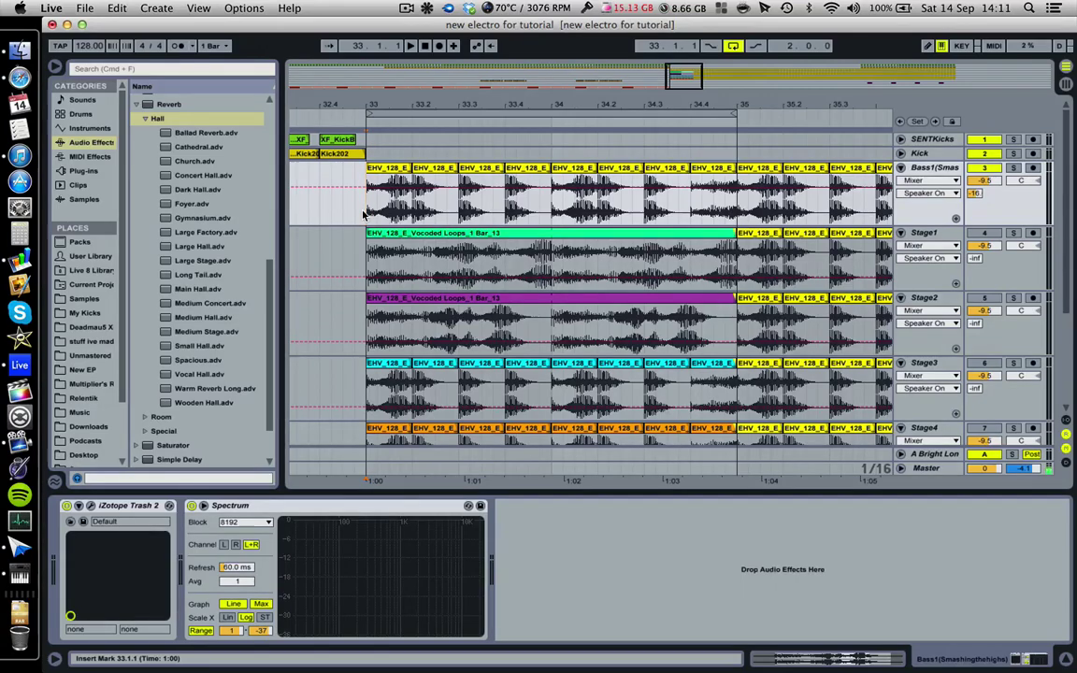
click(935, 454)
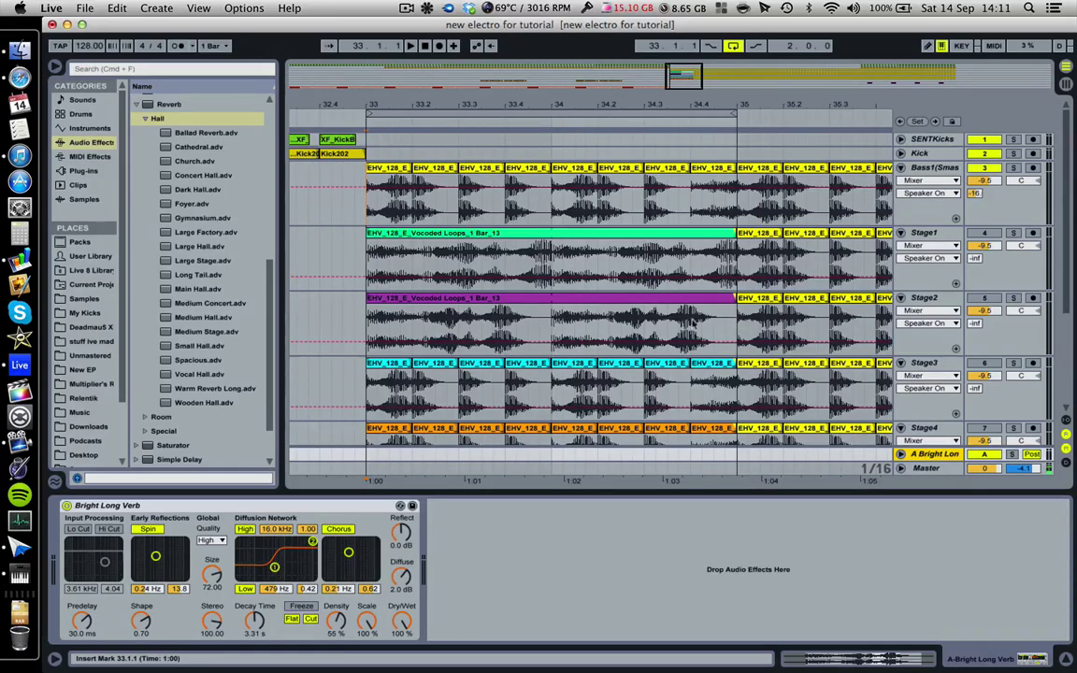
scroll(673, 318, down, 3)
scroll(637, 311, up, 3)
click(412, 8)
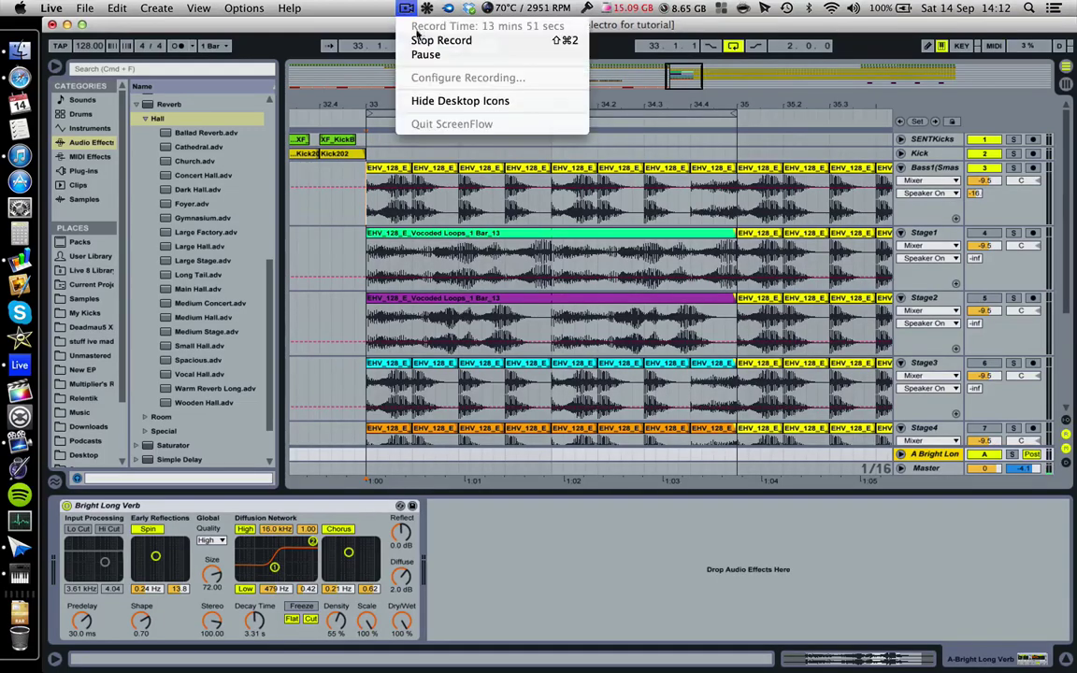